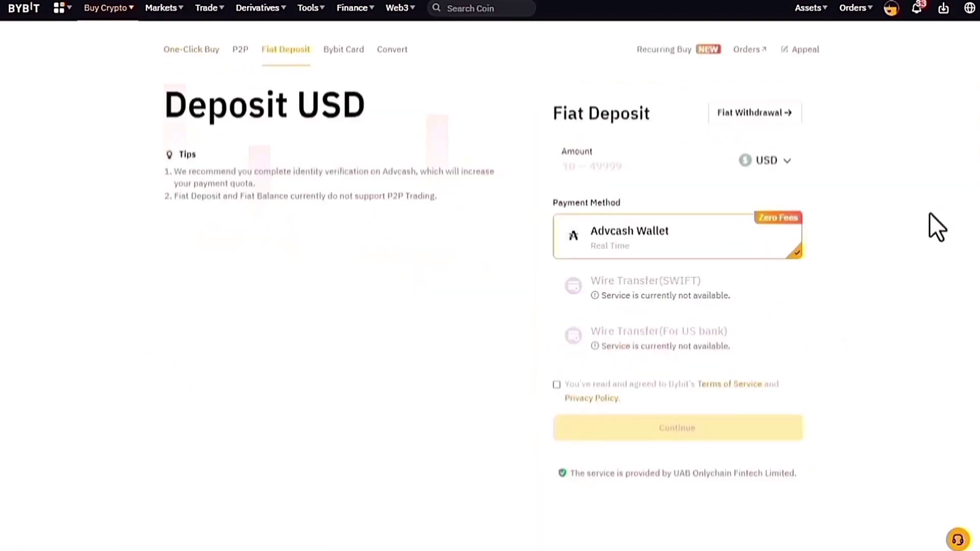
Set up a One-Click Buy of USDT spending 100 TRY from the TRY balance, and open the spend currency choice
click(189, 50)
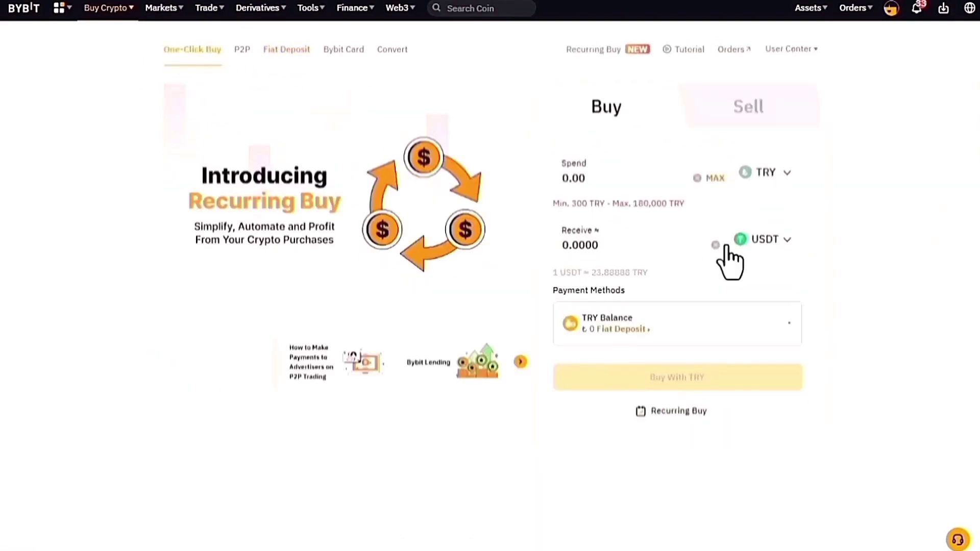
click(766, 322)
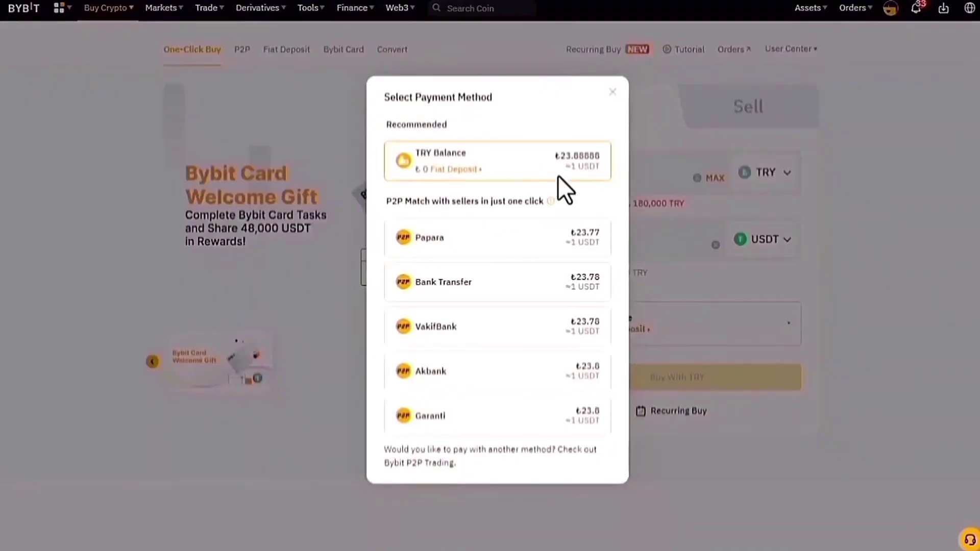
click(480, 181)
text(100)
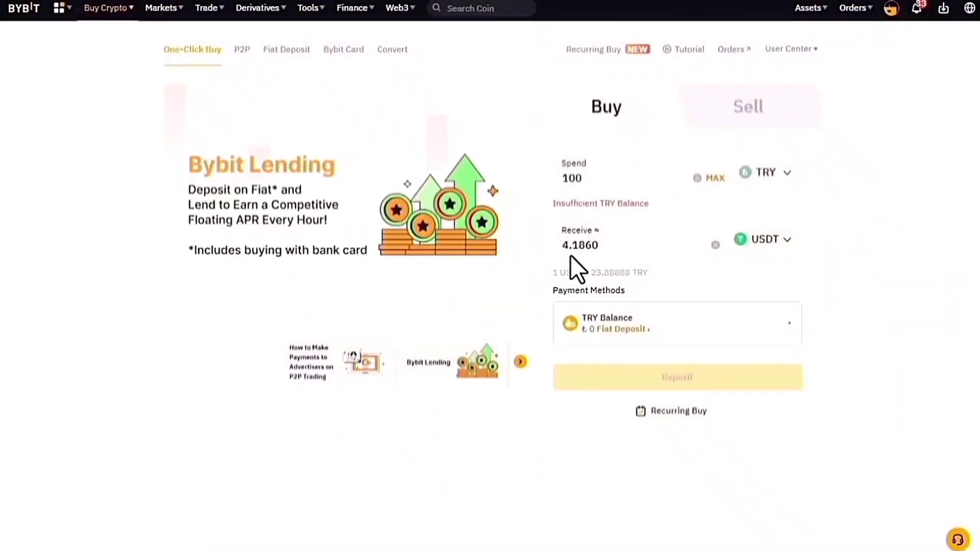
click(766, 172)
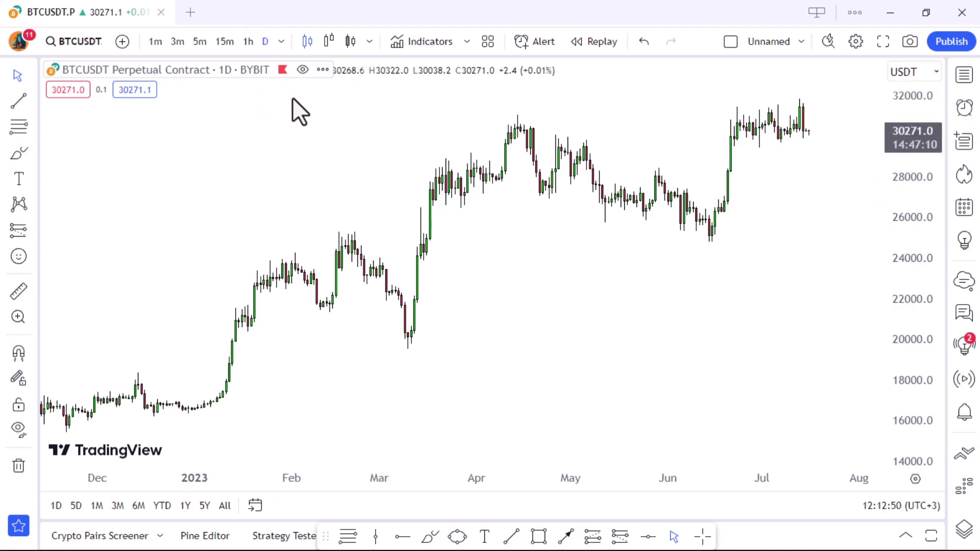
Examine the daily BTCUSDT perpetual price history from spring 2022 to July 2023 in TradingView
scroll(368, 192, down, 2)
scroll(373, 195, up, 2)
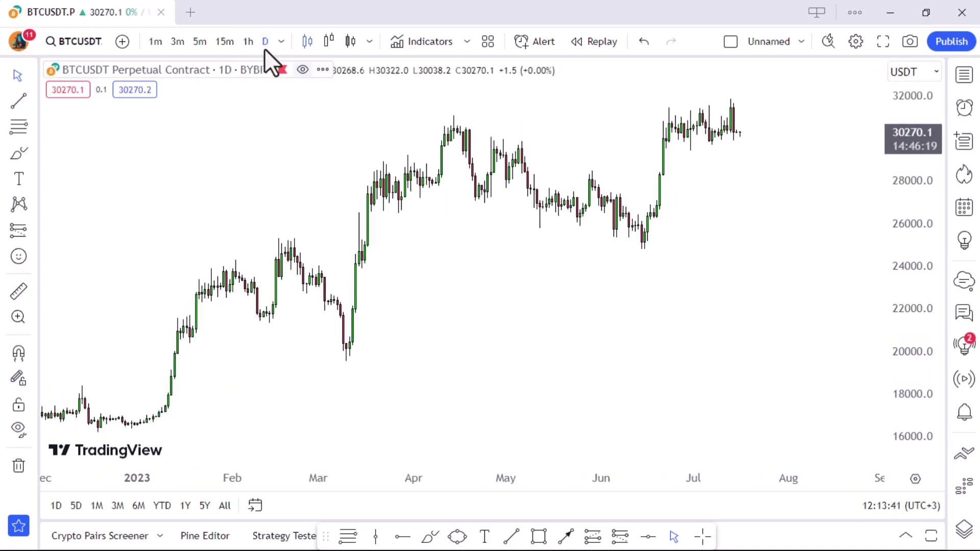
scroll(265, 176, down, 2)
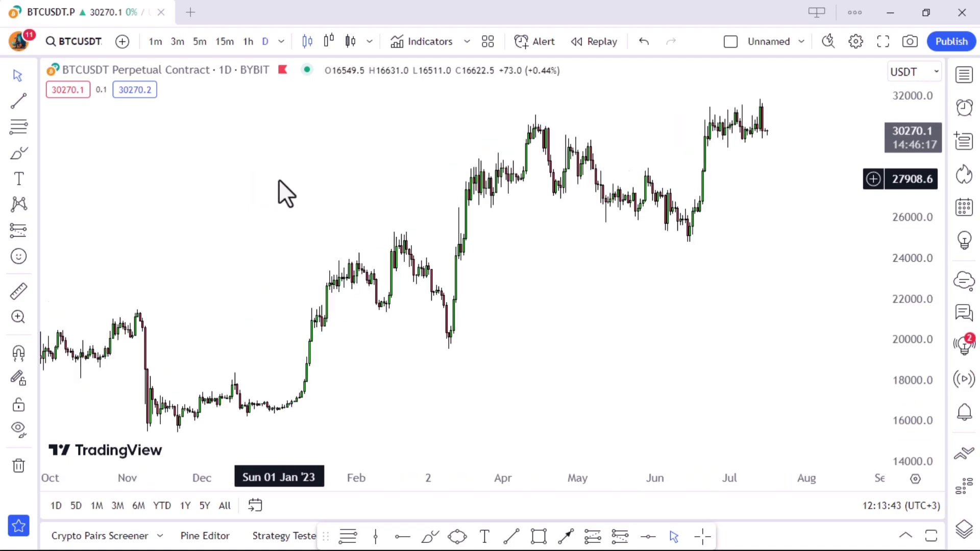
scroll(282, 179, up, 1)
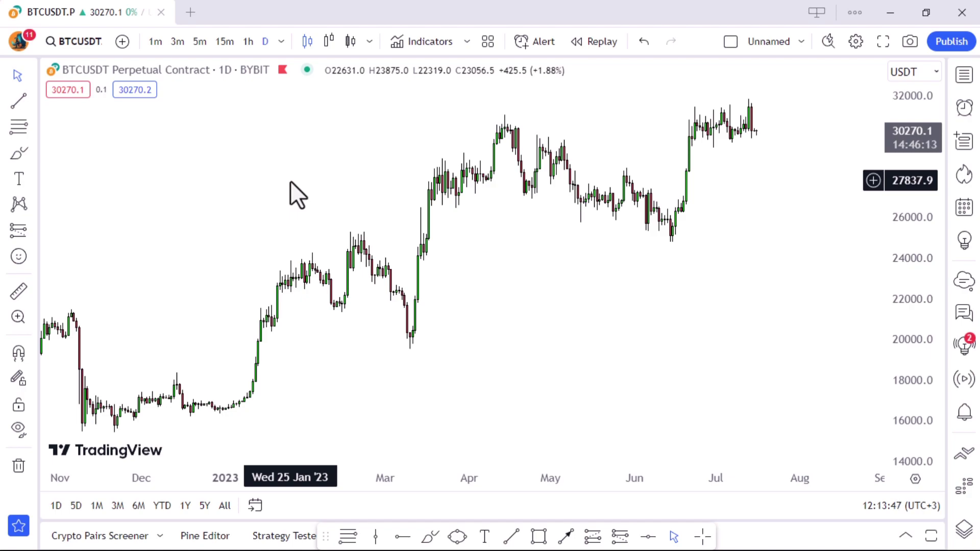
scroll(290, 181, down, 3)
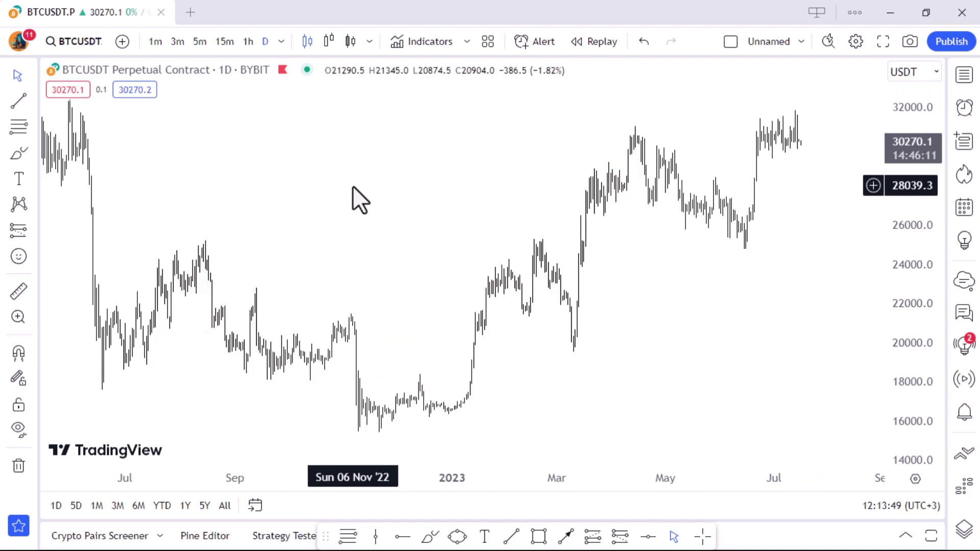
scroll(353, 187, up, 2)
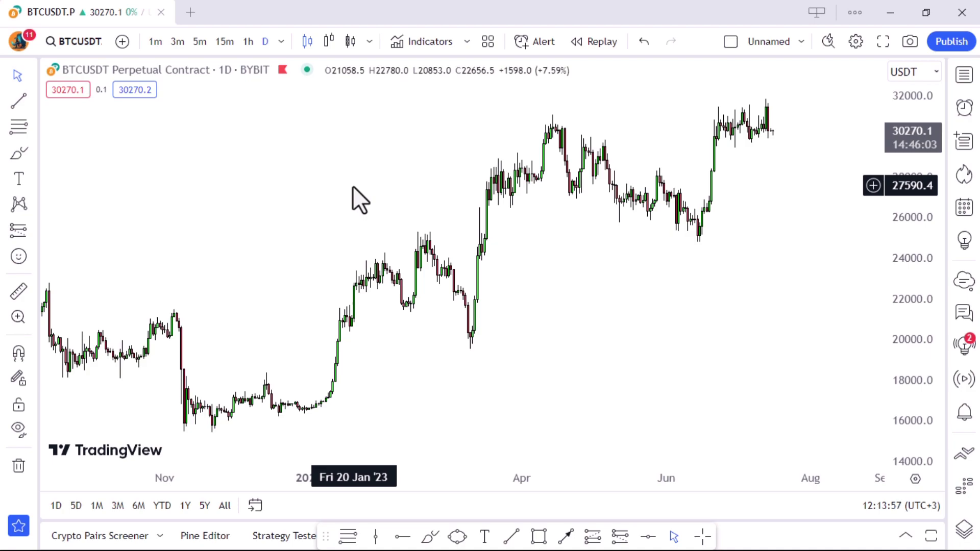
scroll(354, 186, down, 3)
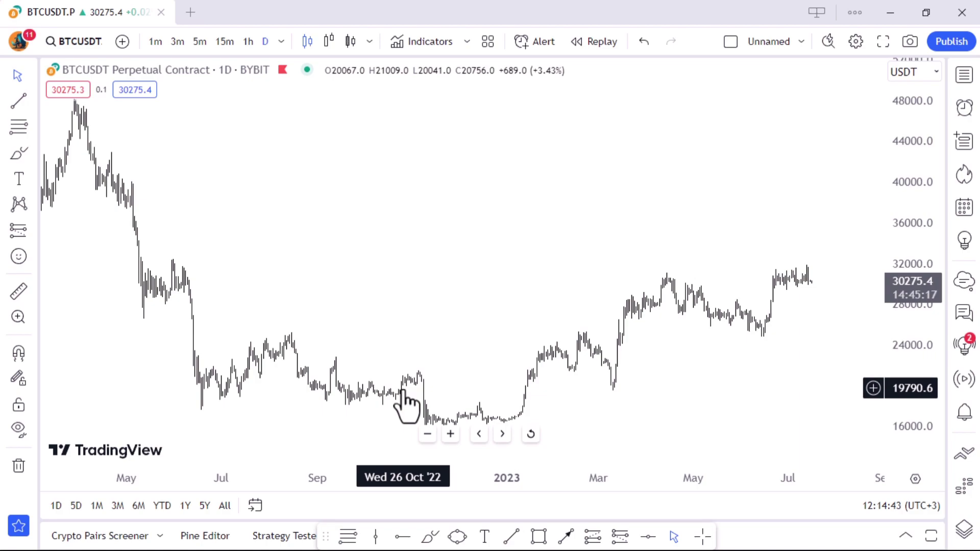
click(502, 434)
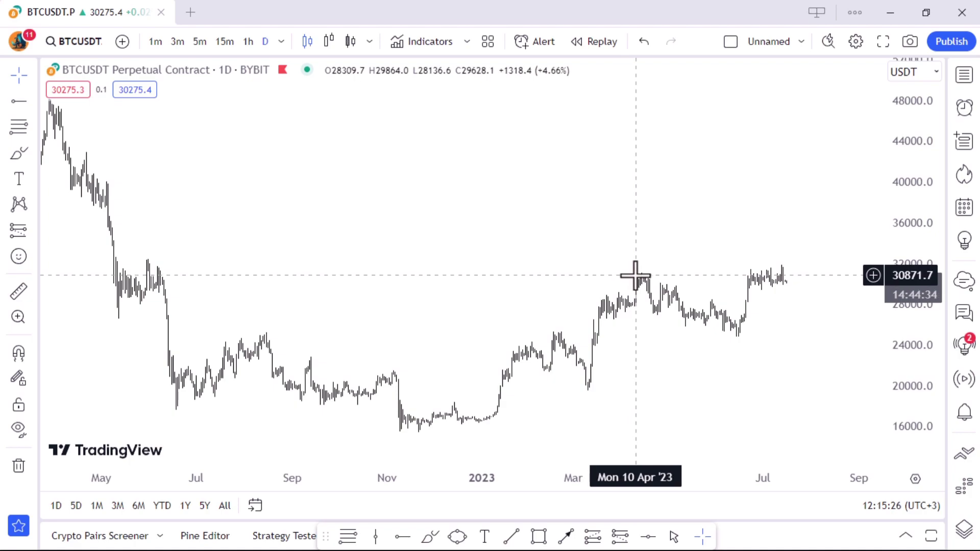
Mark the upper resistance zone with two horizontal rays from late April 2022, at about 30,872 and 32,001
key(alt+h)
click(98, 275)
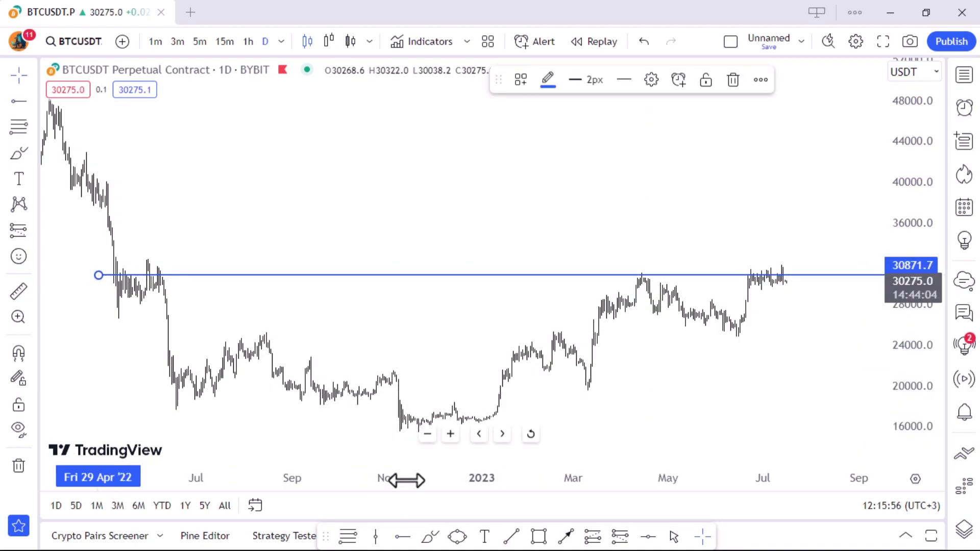
drag(392, 276, 386, 261)
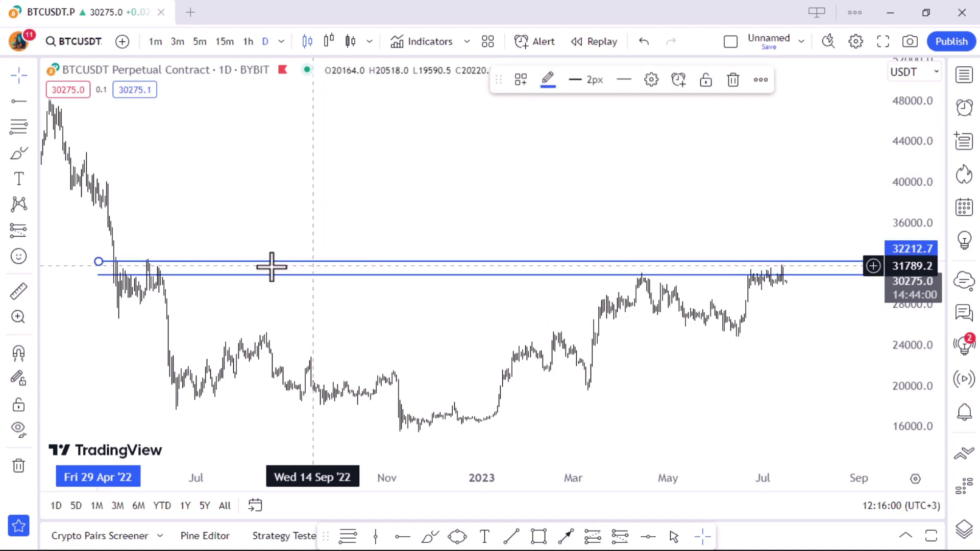
key(ctrl+z)
click(713, 265)
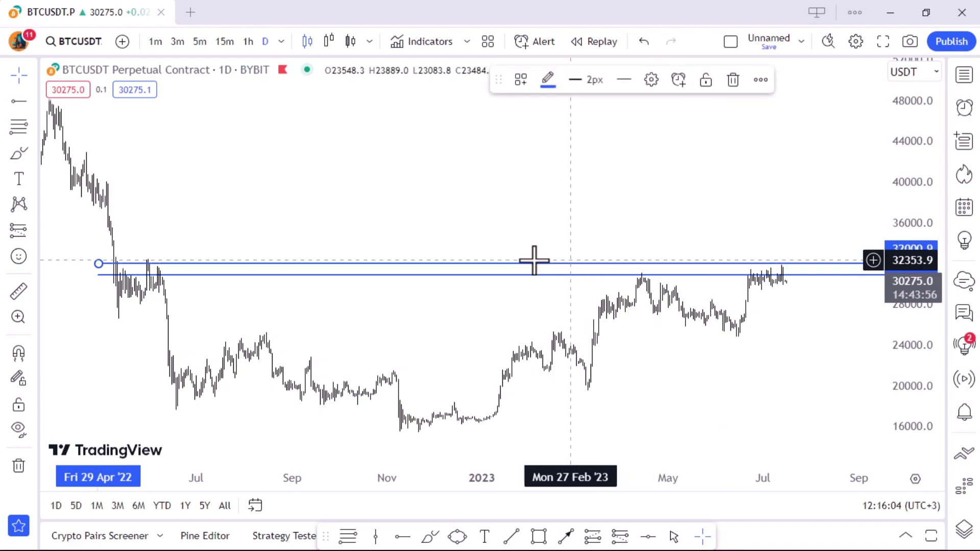
click(603, 238)
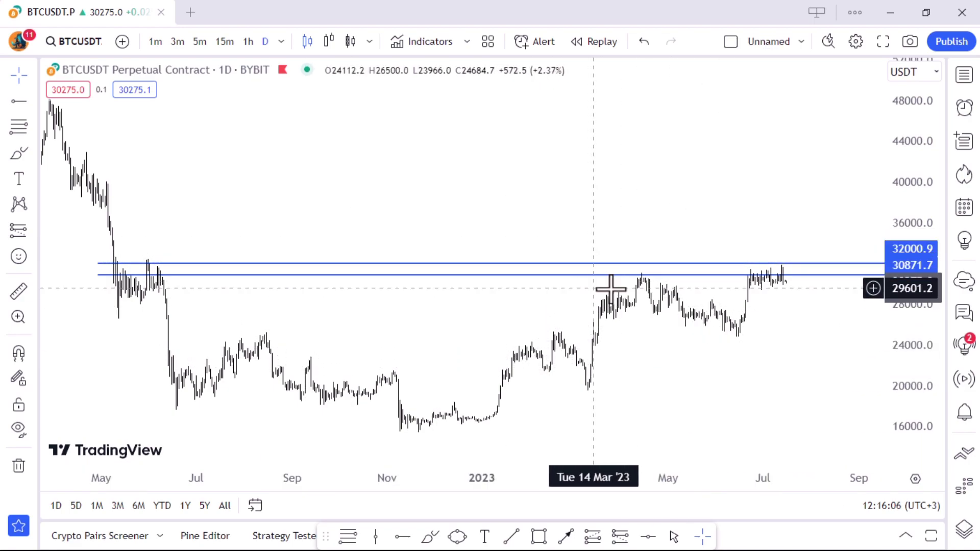
Mark the middle zone with two horizontal rays starting in July 2022, at about 24,372 and 25,203
drag(689, 217, 648, 222)
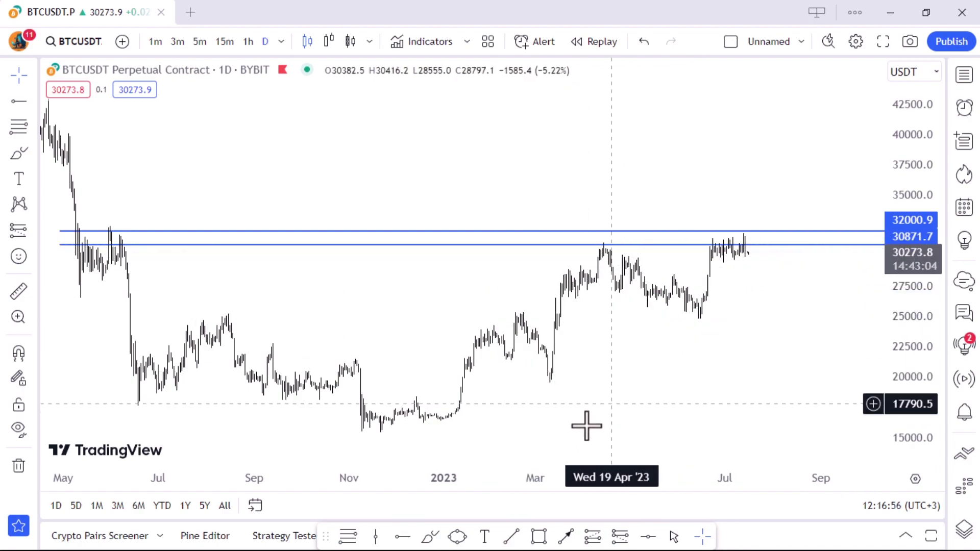
click(403, 537)
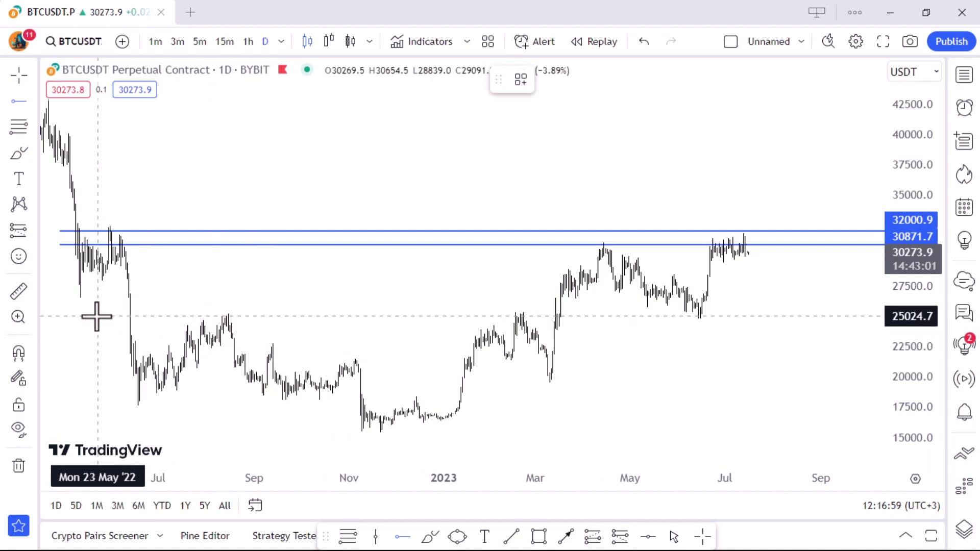
click(175, 324)
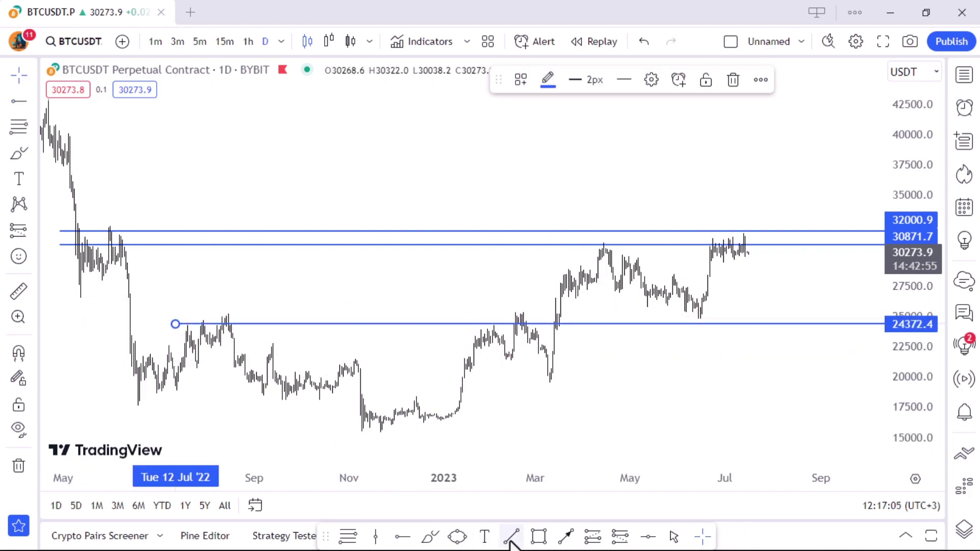
click(403, 537)
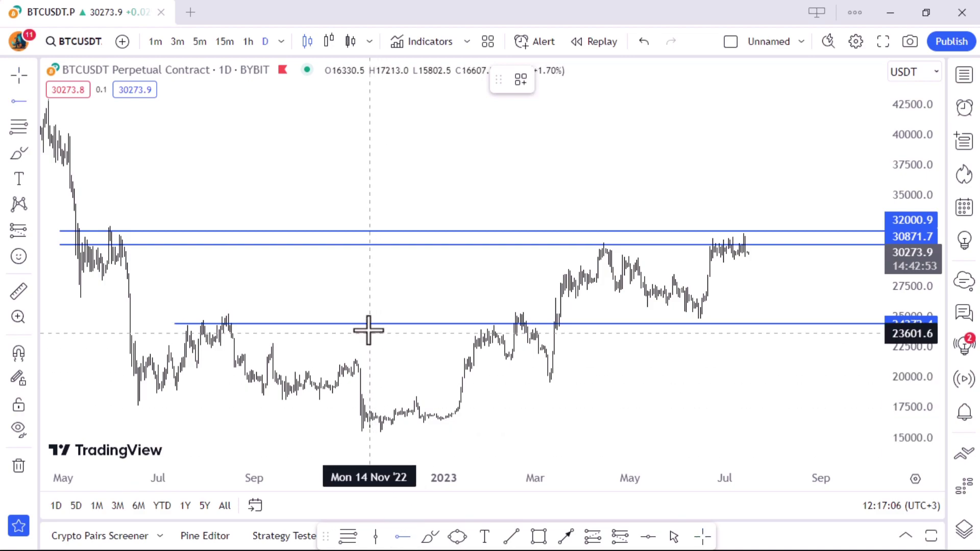
click(199, 313)
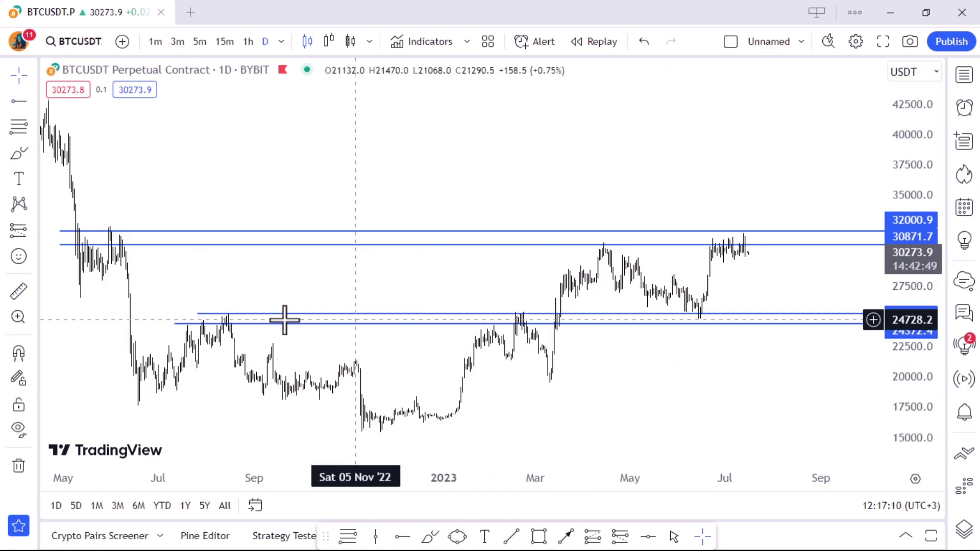
Mark the lower support zone around the November 2022 lows with two horizontal rays at about 15,710 and 17,198
mouse_move(726, 361)
mouse_down()
mouse_move(623, 355)
mouse_move(724, 355)
mouse_up()
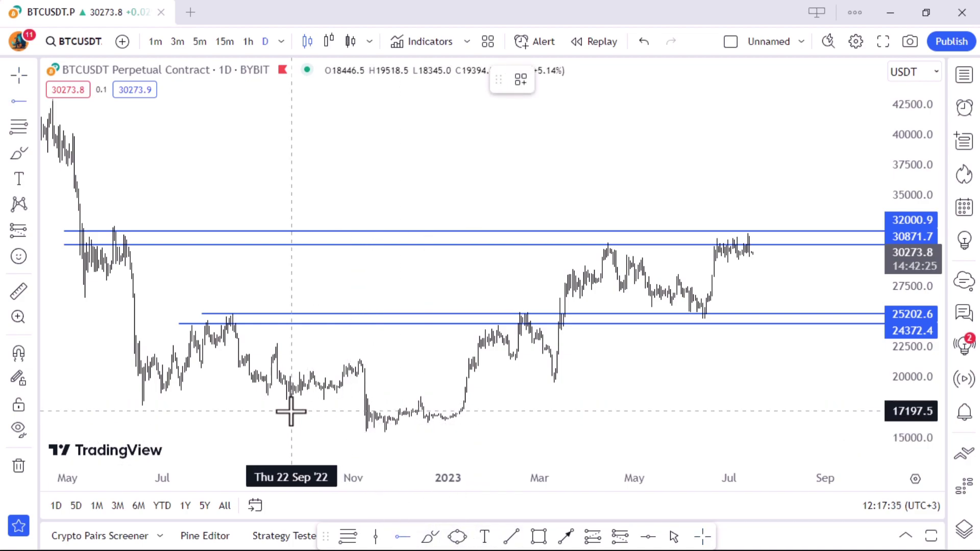
click(282, 427)
click(293, 417)
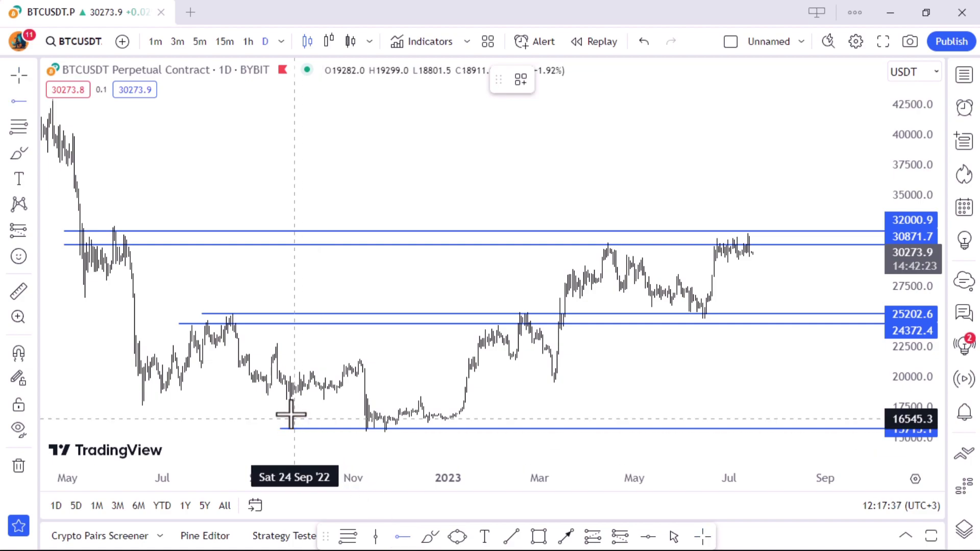
click(263, 407)
drag(467, 405, 410, 412)
drag(630, 376, 779, 385)
scroll(773, 392, up, 2)
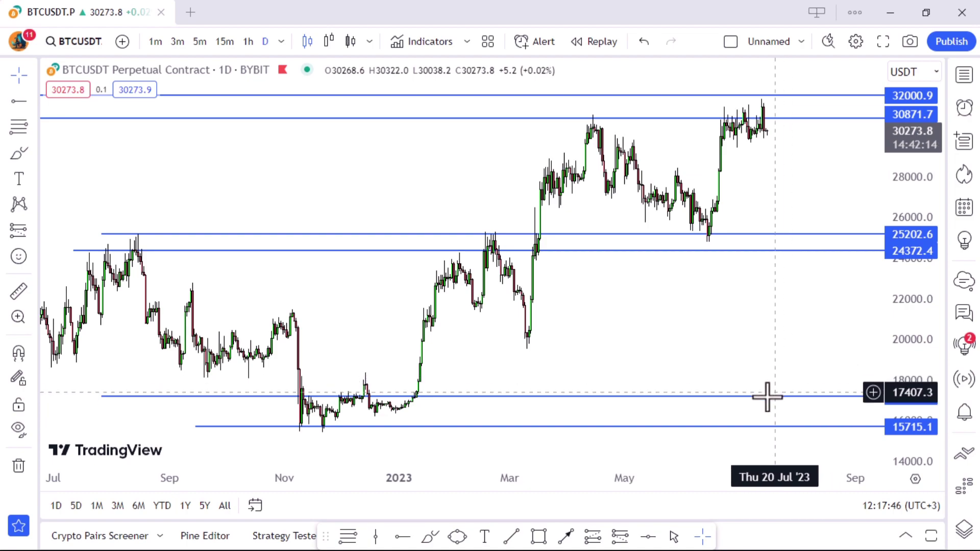
click(567, 428)
Draw a rising trend line from about 16,179 on 29 December 2022 to about 30,006 on 26 September 2023
scroll(789, 357, down, 3)
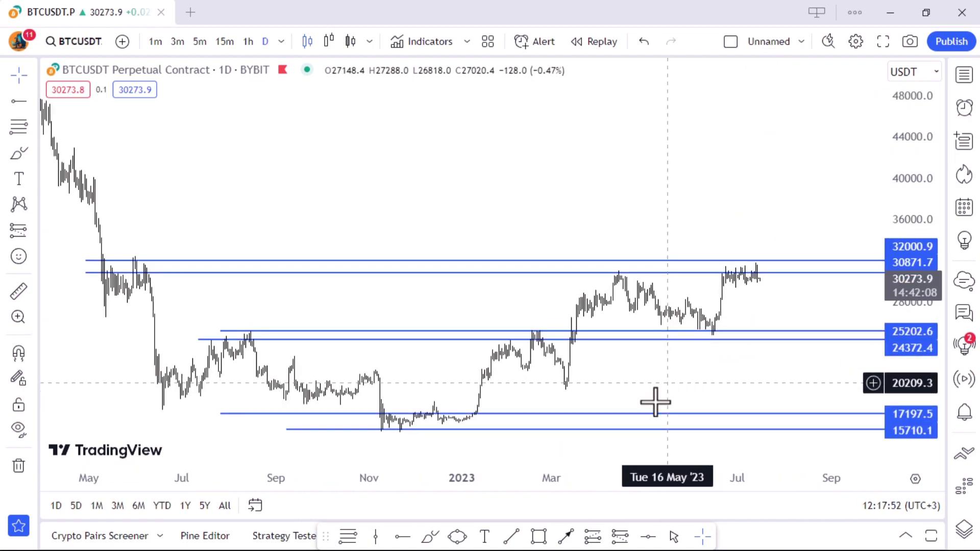
click(512, 536)
click(458, 423)
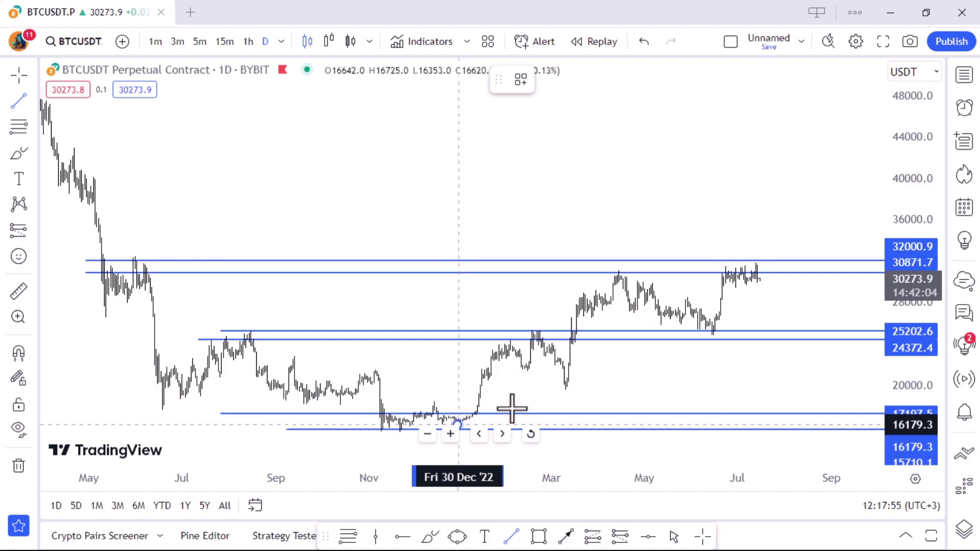
click(869, 281)
right_click(869, 281)
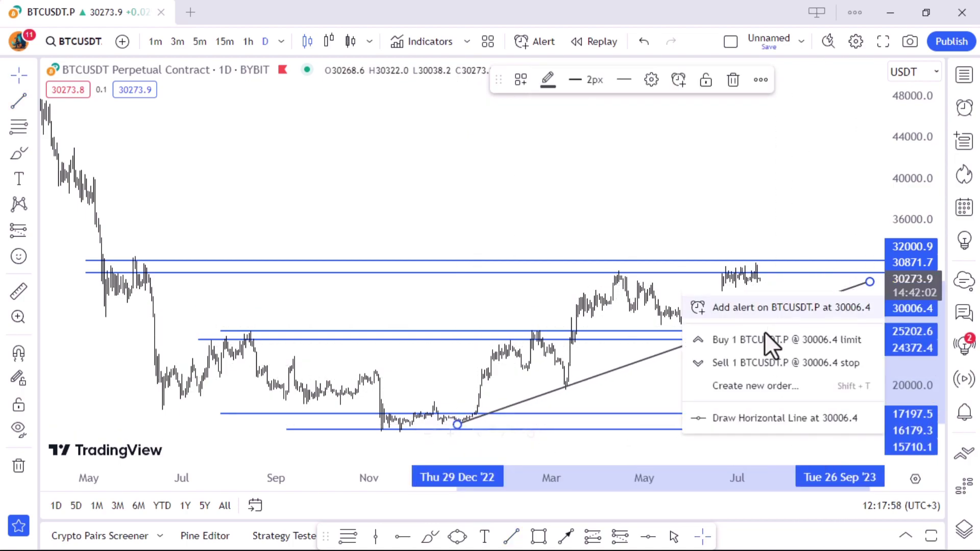
click(722, 219)
Move the trend line's start to about 15,772 on 17 December 2022 and adjust its end to follow the rising lows
scroll(516, 407, up, 5)
scroll(424, 388, left, 5)
drag(374, 421, 345, 425)
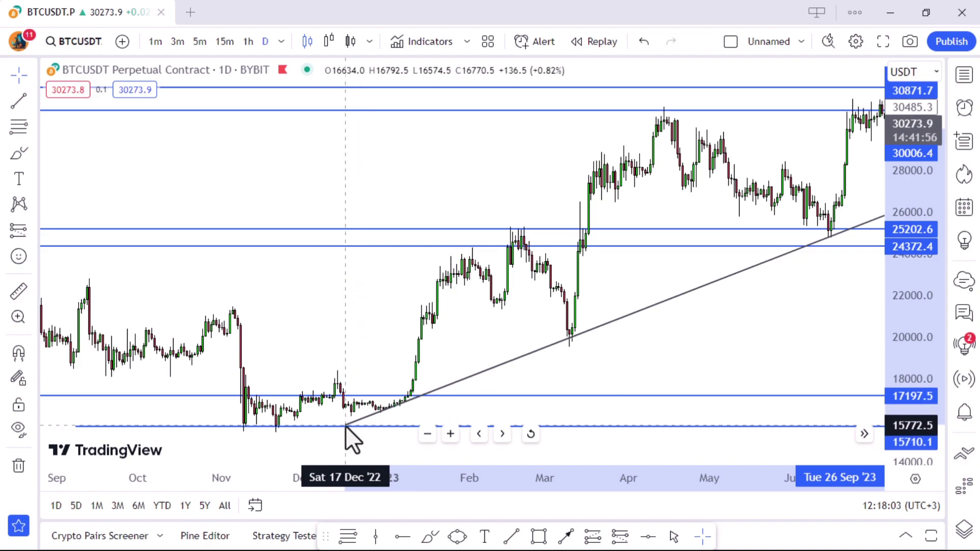
drag(750, 357, 405, 389)
drag(772, 146, 783, 138)
drag(498, 331, 720, 340)
Examine how price behaves around the rising trend line and the three horizontal zones from late 2022 to July 2023
scroll(751, 342, down, 5)
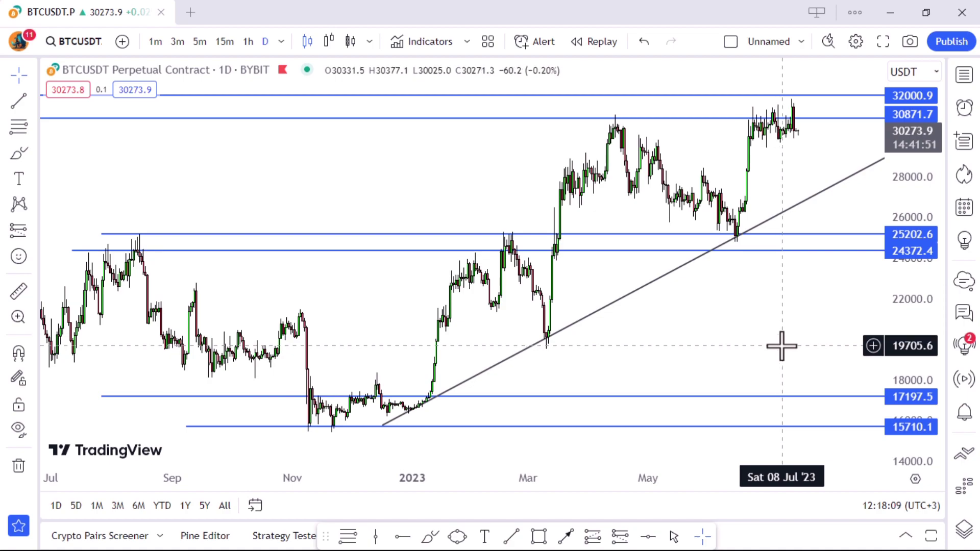
scroll(789, 355, up, 6)
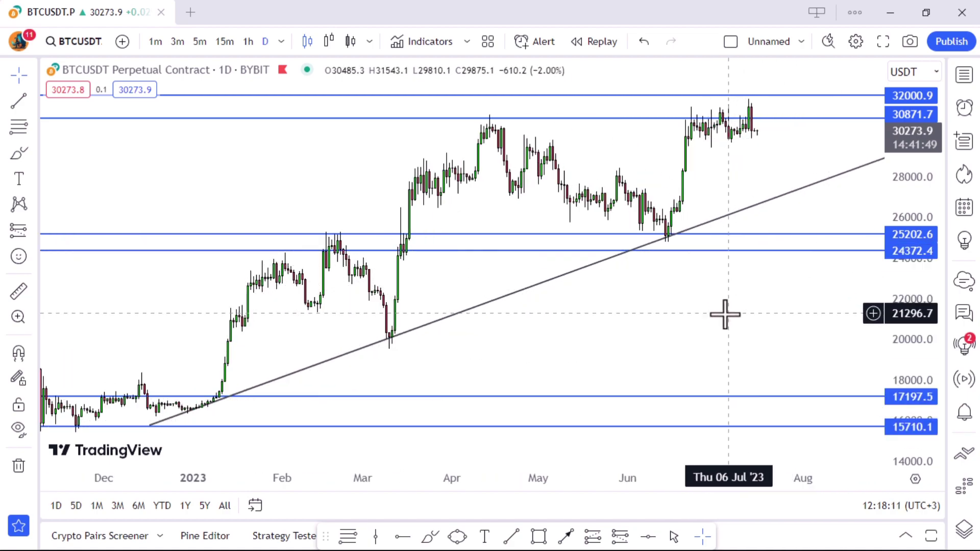
scroll(740, 321, down, 4)
scroll(756, 334, up, 3)
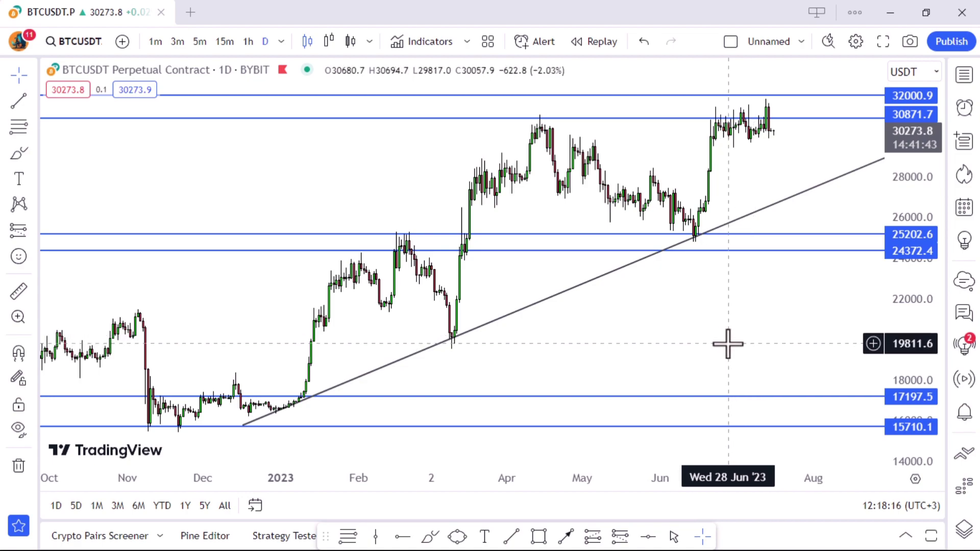
scroll(646, 357, down, 2)
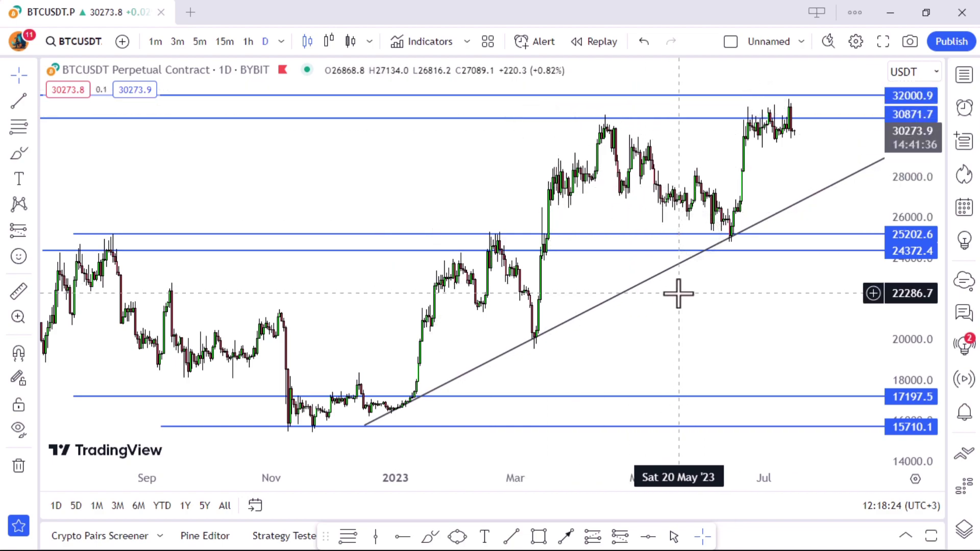
drag(679, 293, 547, 304)
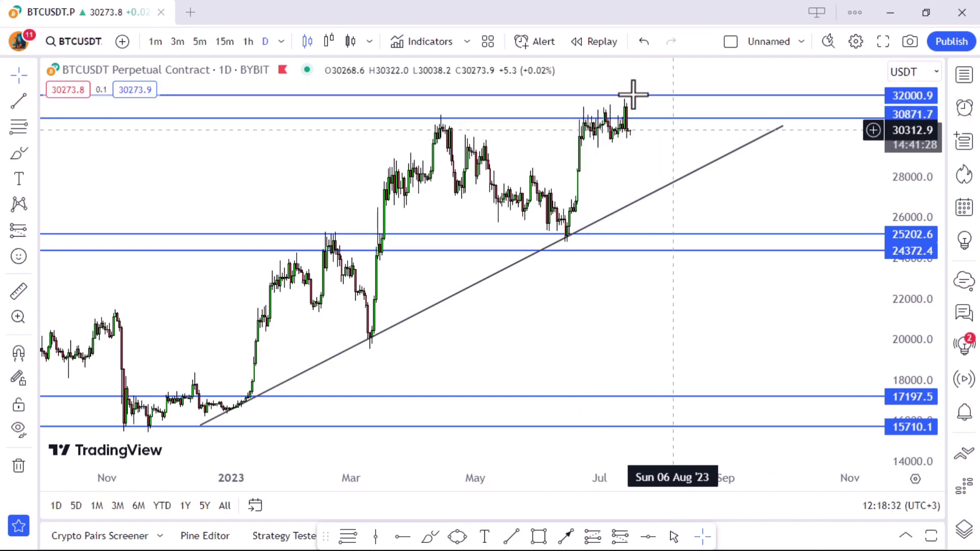
scroll(339, 149, down, 3)
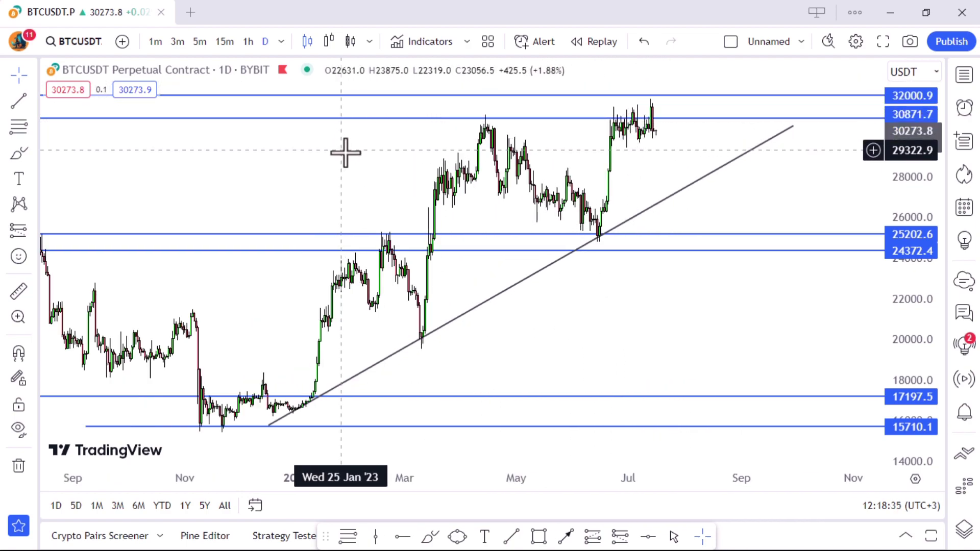
drag(303, 258, 560, 286)
scroll(243, 312, up, 3)
scroll(193, 301, up, 1)
scroll(480, 283, right, 5)
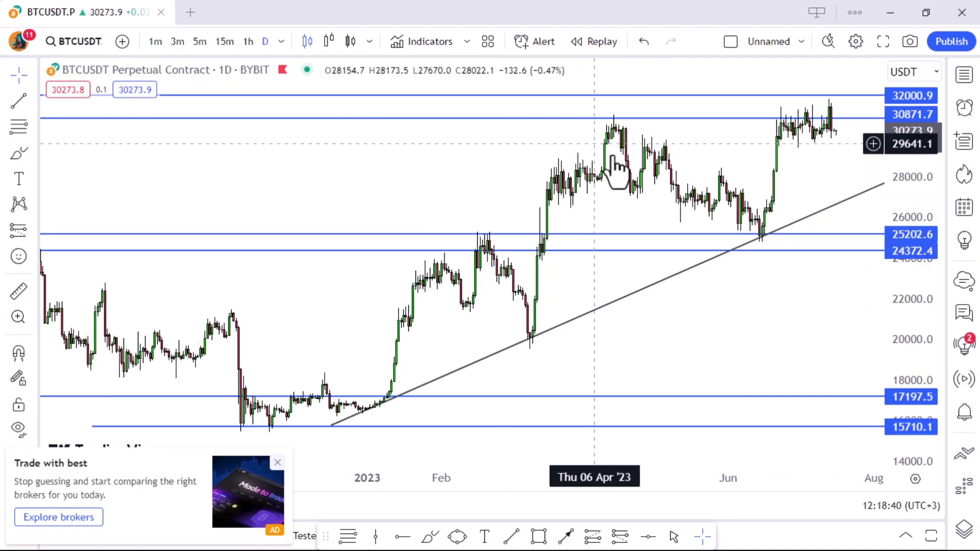
scroll(664, 153, right, 3)
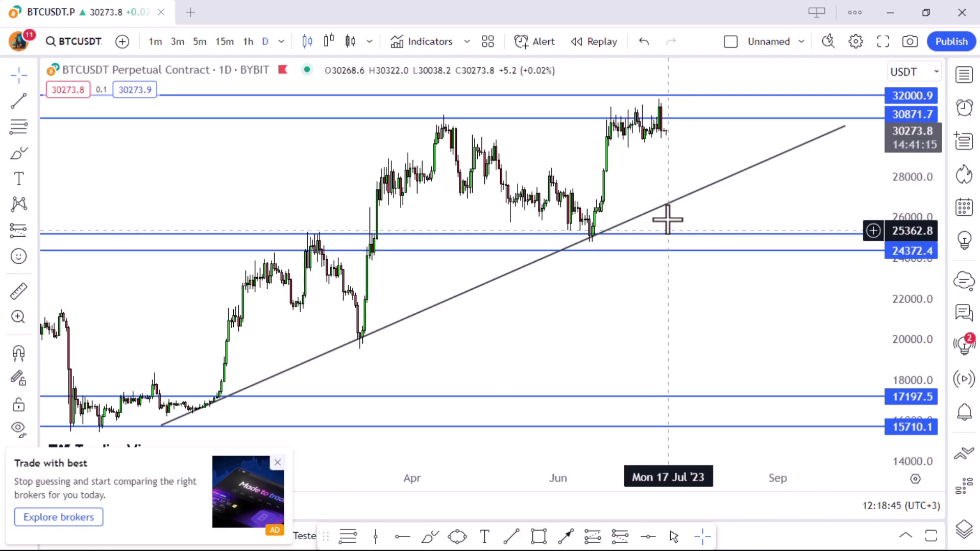
Close the broker advertisement covering the lower part of the chart
scroll(692, 193, up, 3)
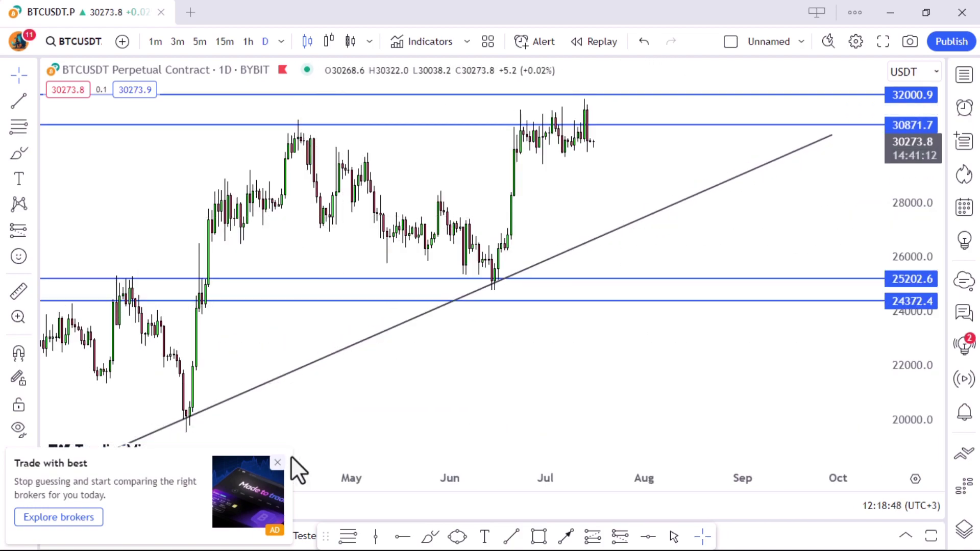
click(277, 463)
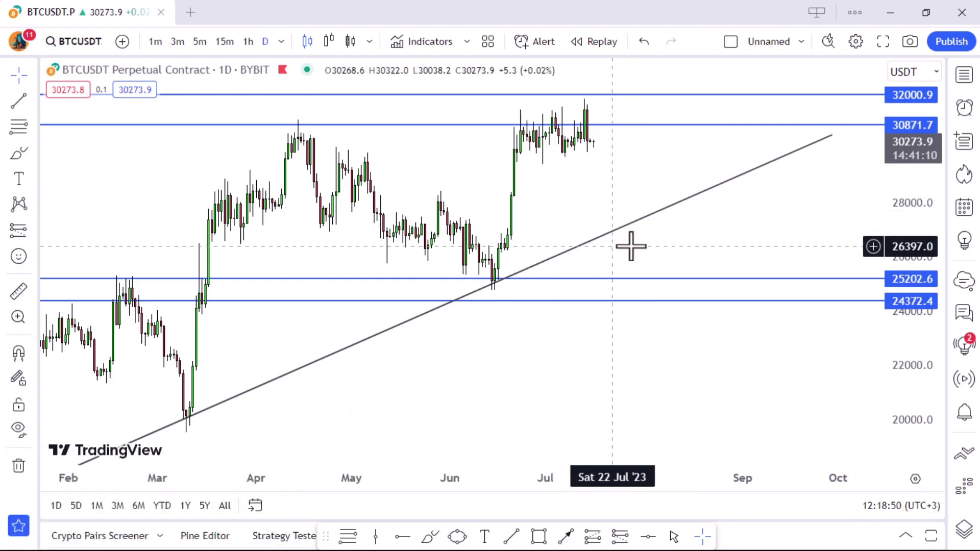
scroll(559, 271, down, 3)
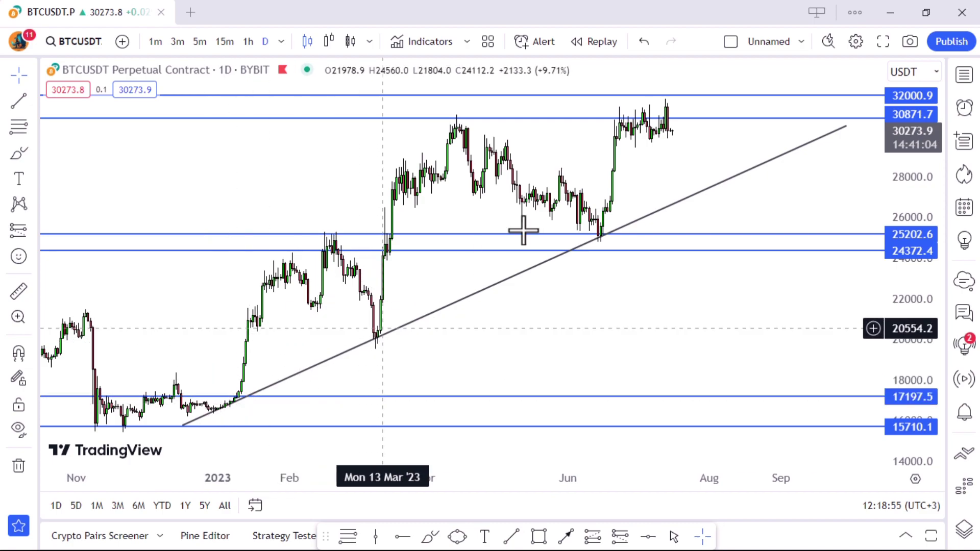
Add a Moving Average Exponential indicator to the chart by searching the indicators for "ema"
scroll(690, 271, up, 3)
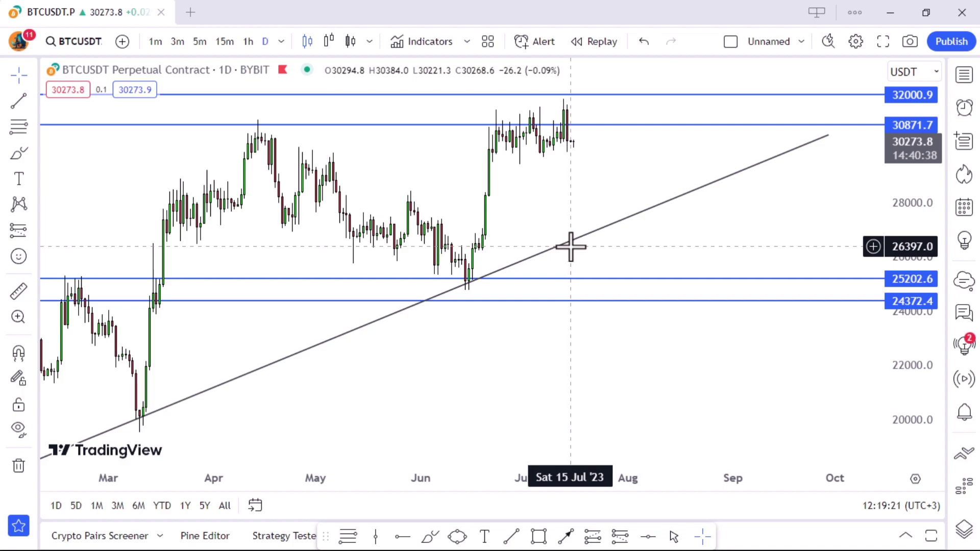
click(418, 42)
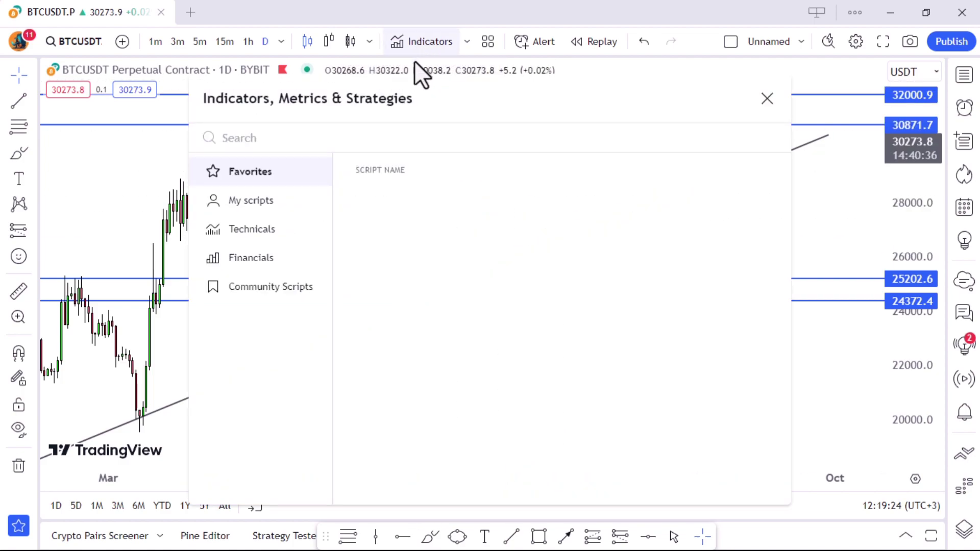
text(ema)
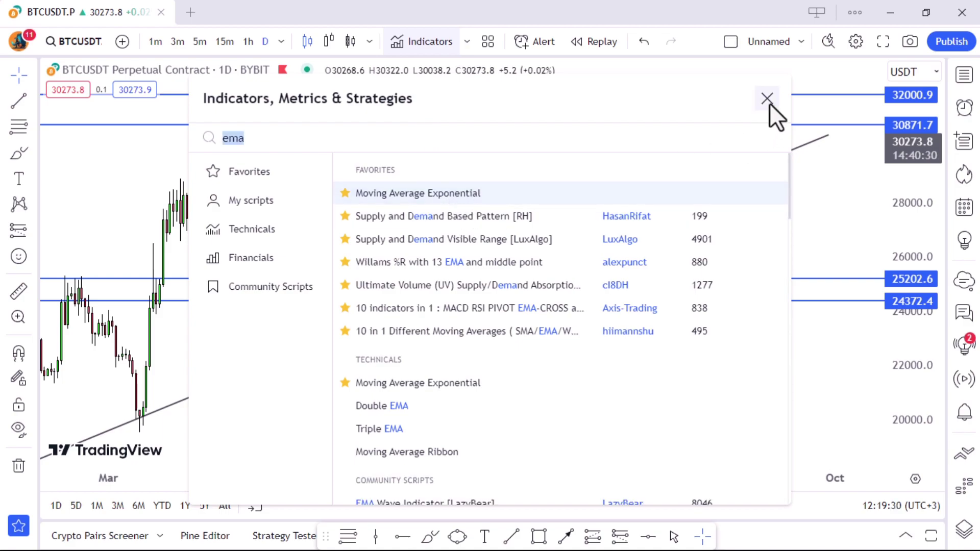
key(Return)
click(767, 99)
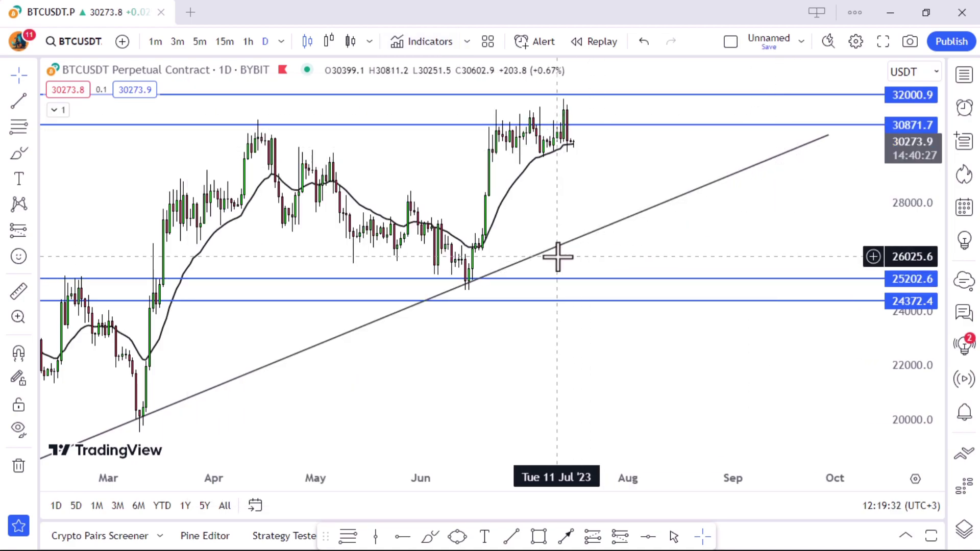
Set the EMA indicator's length to 50
click(55, 110)
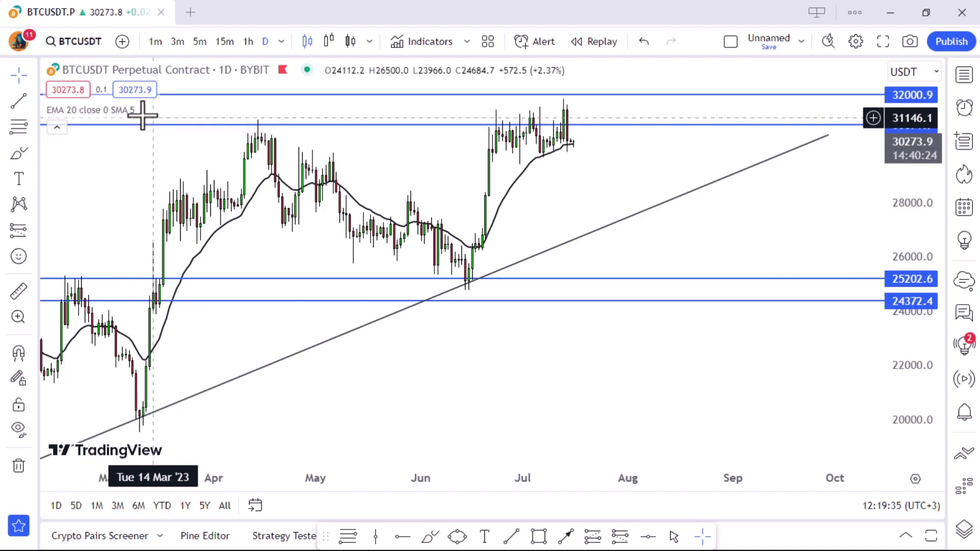
click(167, 109)
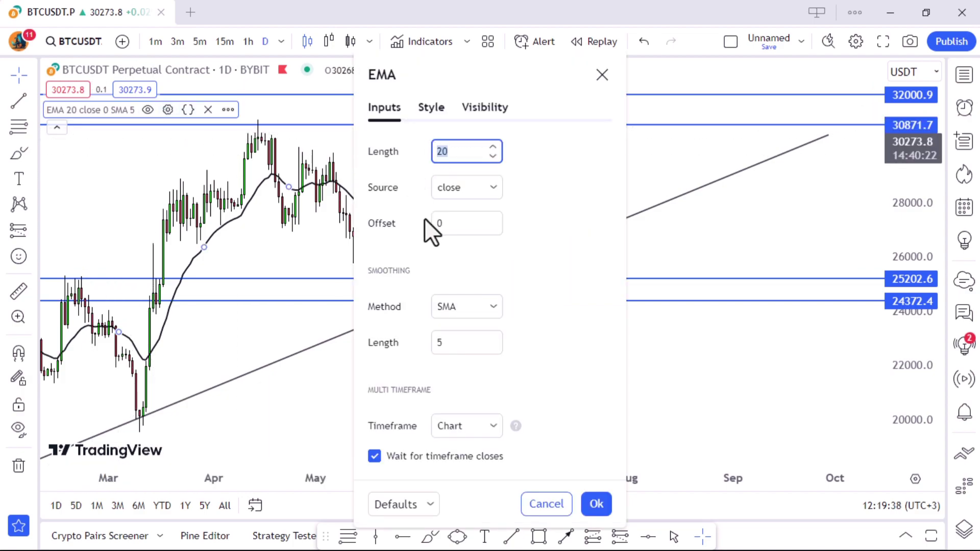
text(50)
click(597, 504)
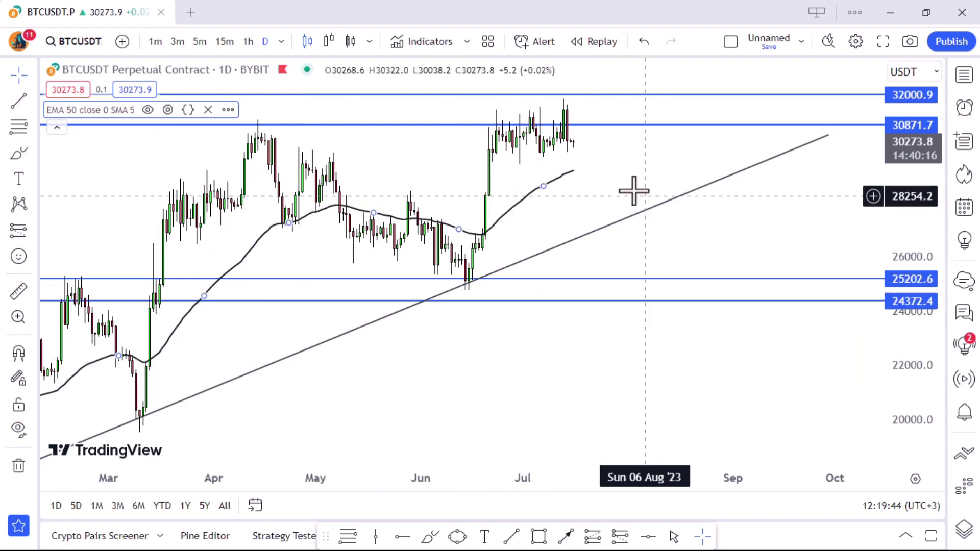
Review the moving average against recent price action and change the EMA length to 200
drag(597, 184, 817, 149)
scroll(752, 261, down, 2)
scroll(752, 260, up, 2)
drag(783, 304, 685, 306)
mouse_move(96, 114)
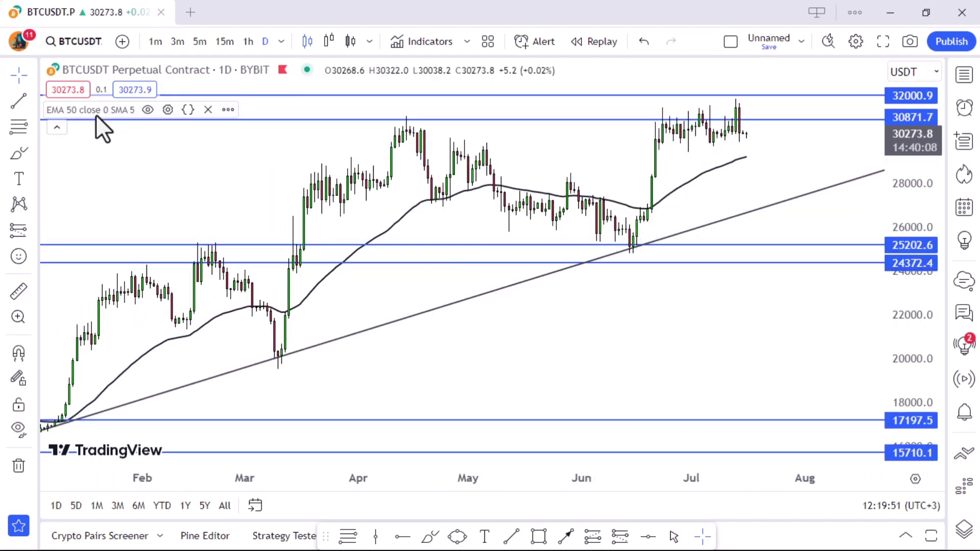
click(167, 110)
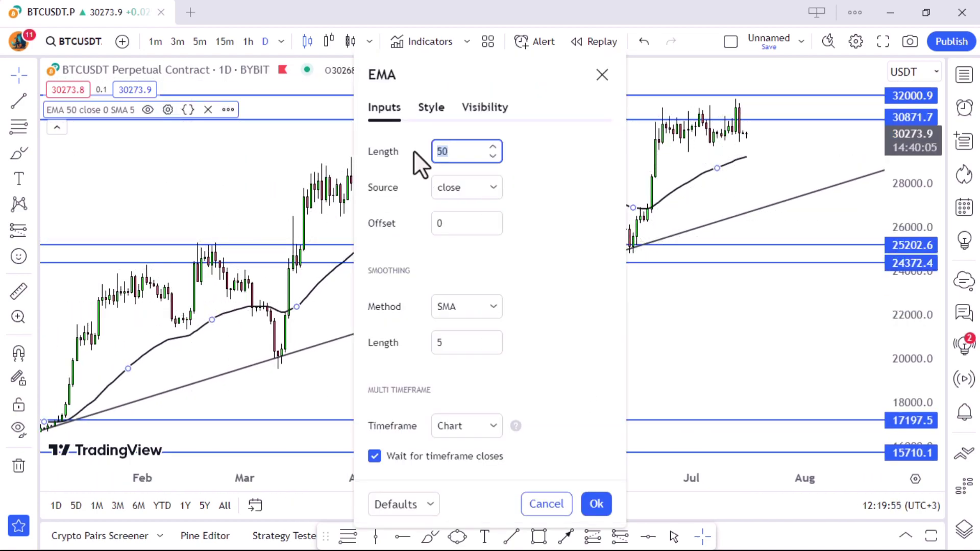
text(200)
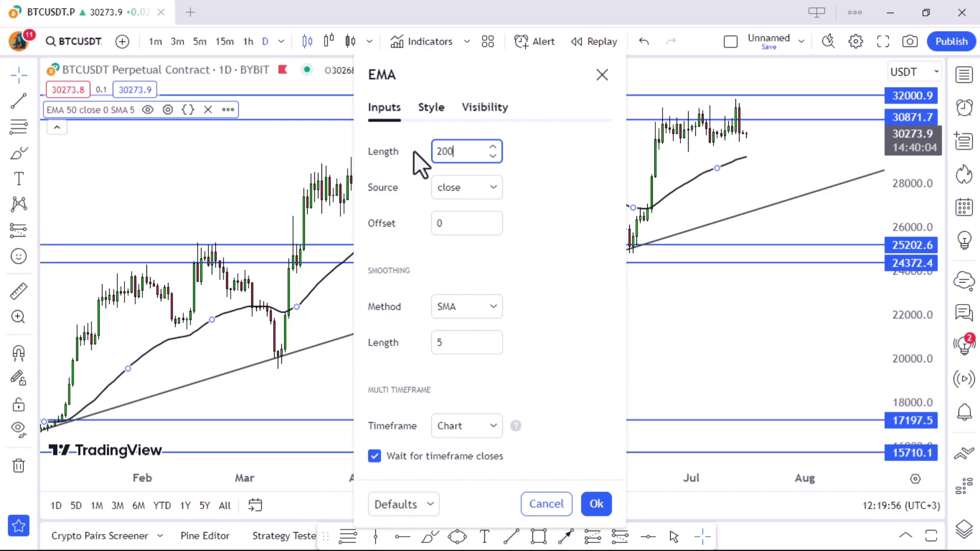
click(597, 505)
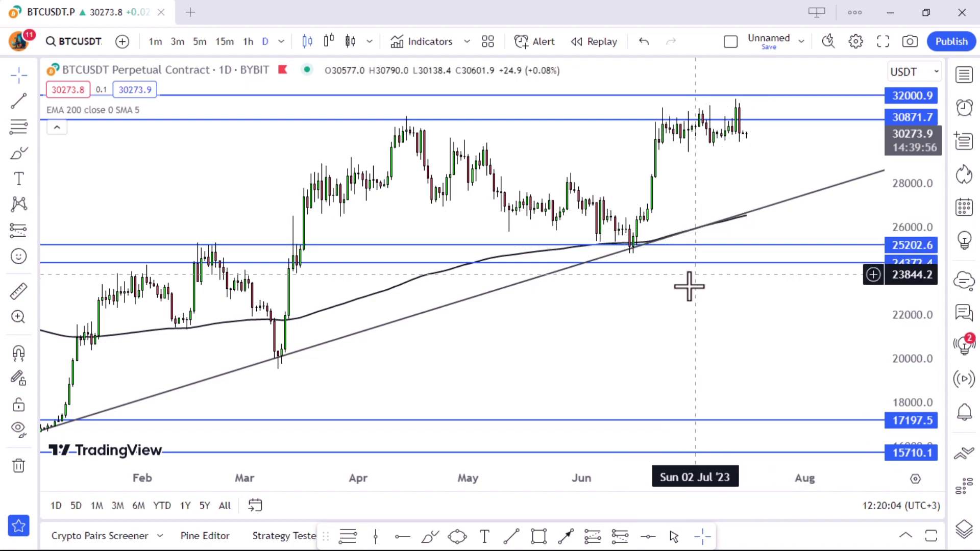
Change the EMA indicator's length to 20
scroll(692, 278, up, 5)
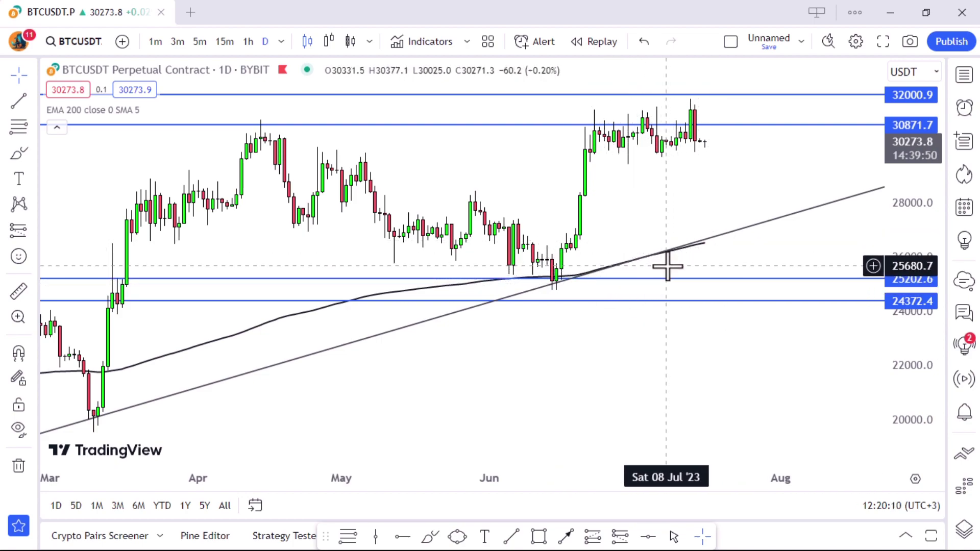
click(172, 111)
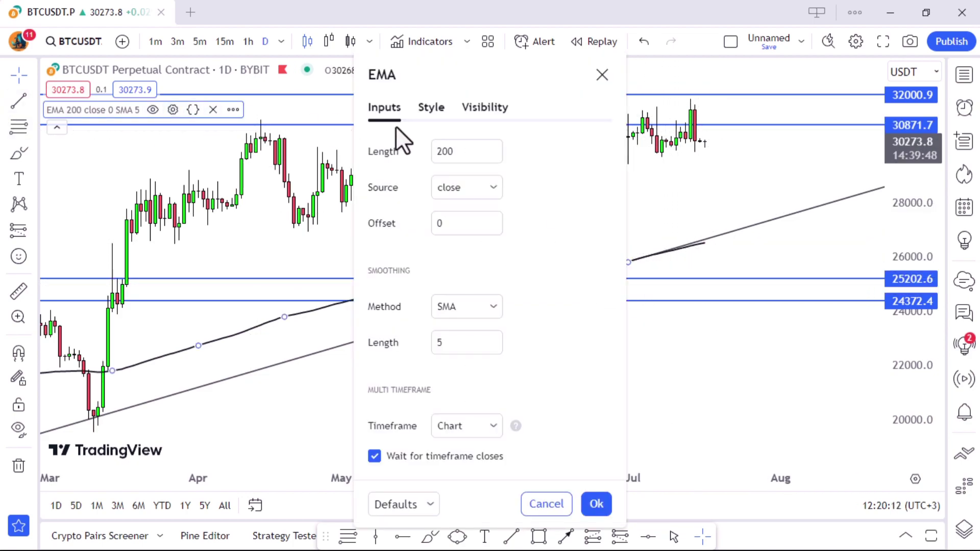
text(20)
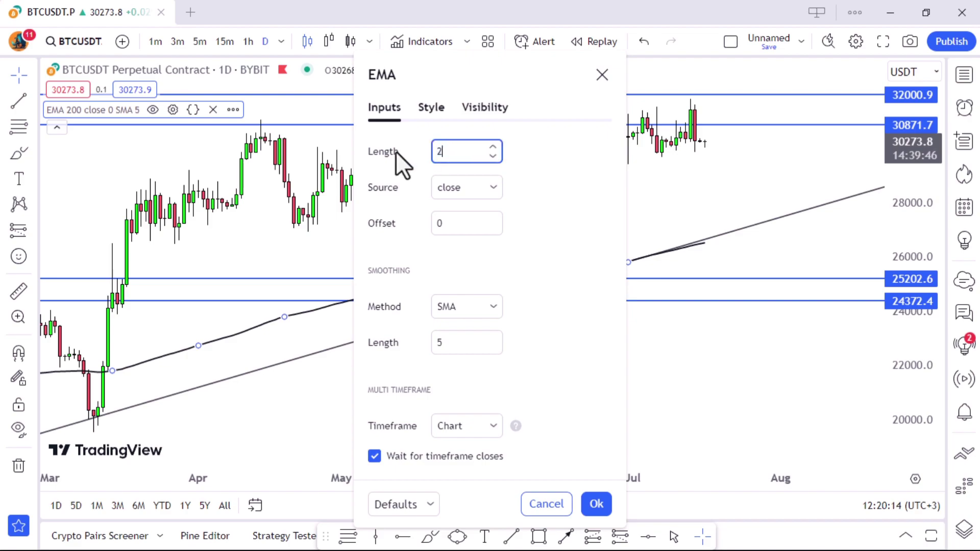
click(596, 504)
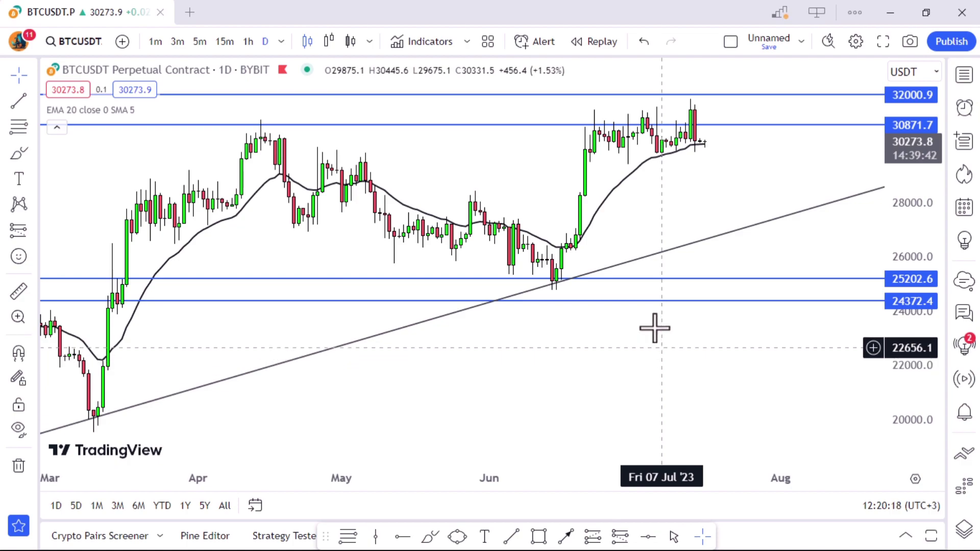
Draw a short position from 19 April to early June 2023 with entry about 28,736, stop about 31,992 and target about 25,324
scroll(709, 217, down, 3)
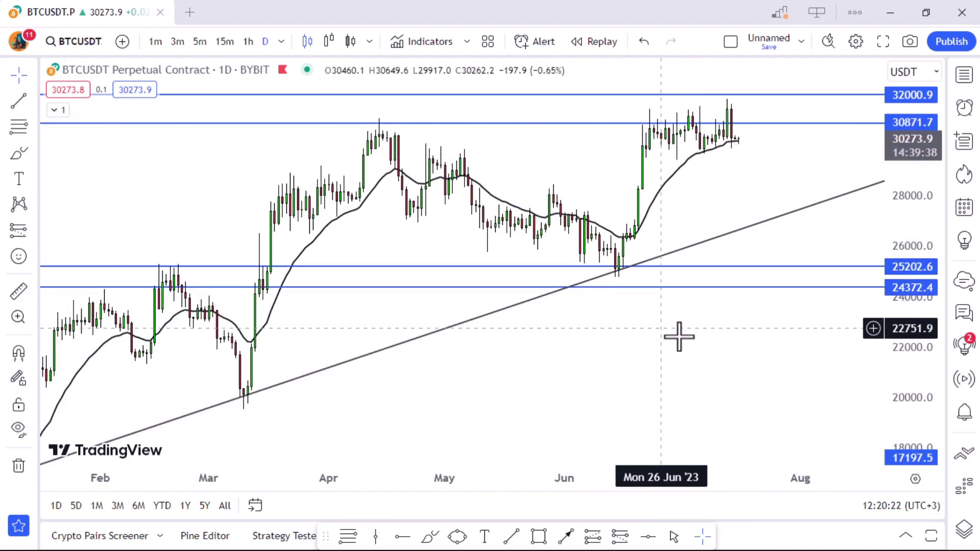
scroll(679, 335, up, 2)
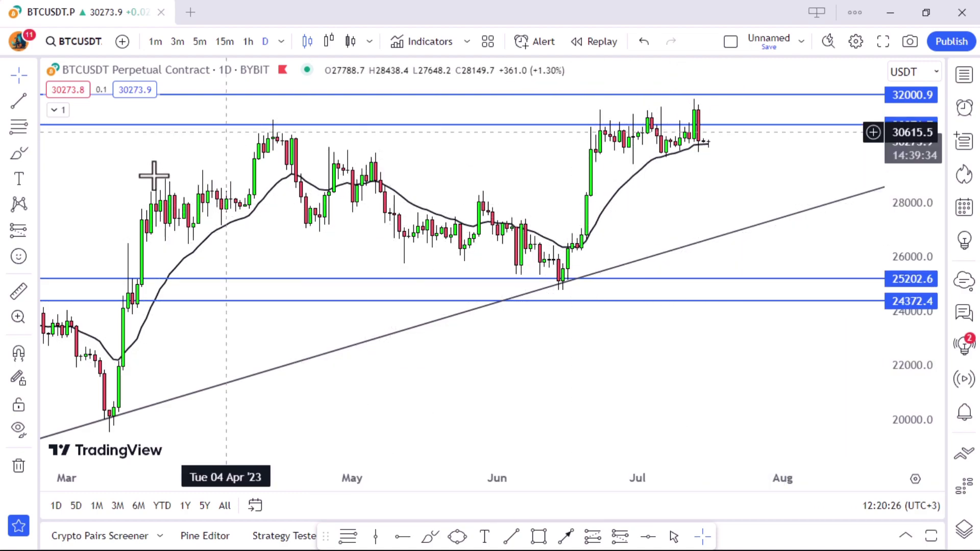
scroll(694, 349, up, 2)
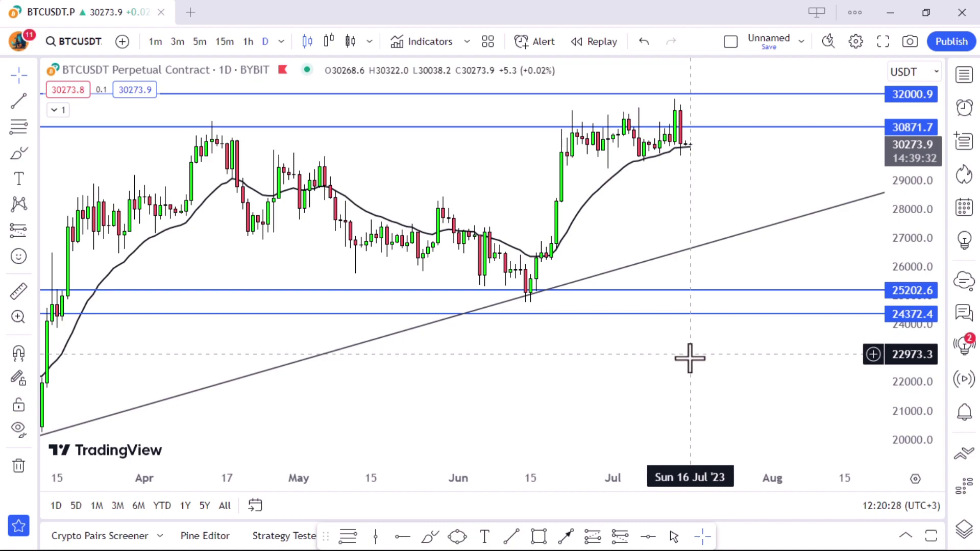
scroll(690, 355, up, 2)
drag(687, 358, 700, 381)
drag(286, 194, 225, 166)
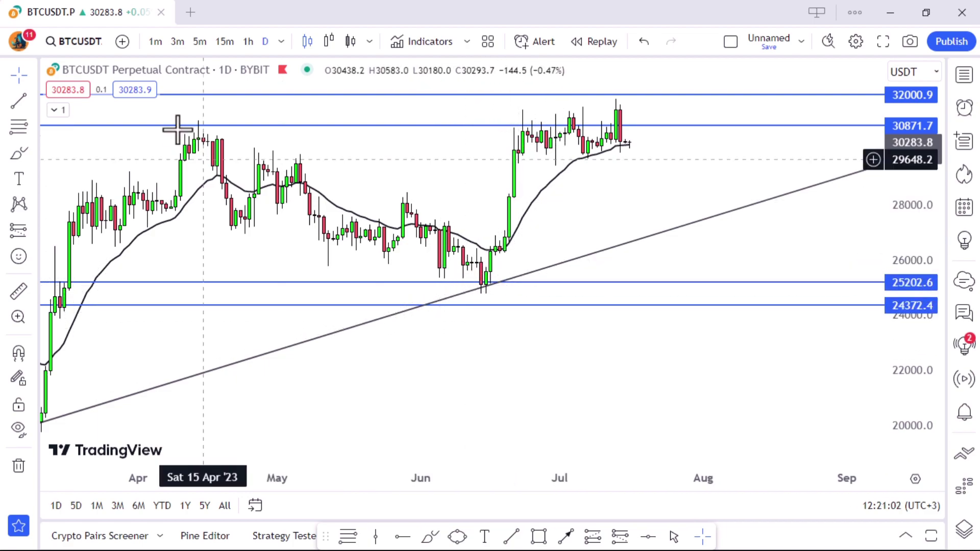
click(619, 537)
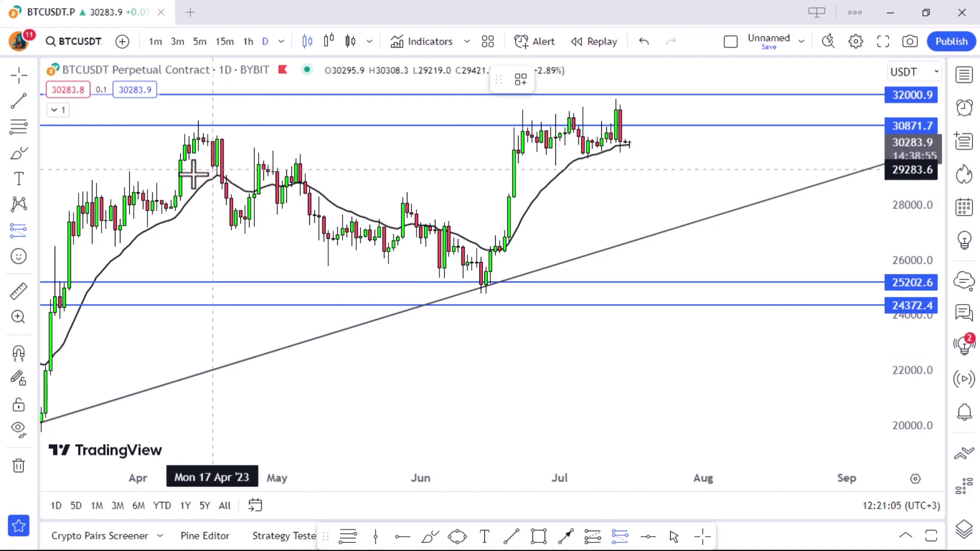
click(222, 185)
mouse_move(225, 109)
mouse_down()
mouse_move(222, 96)
mouse_move(233, 88)
mouse_up()
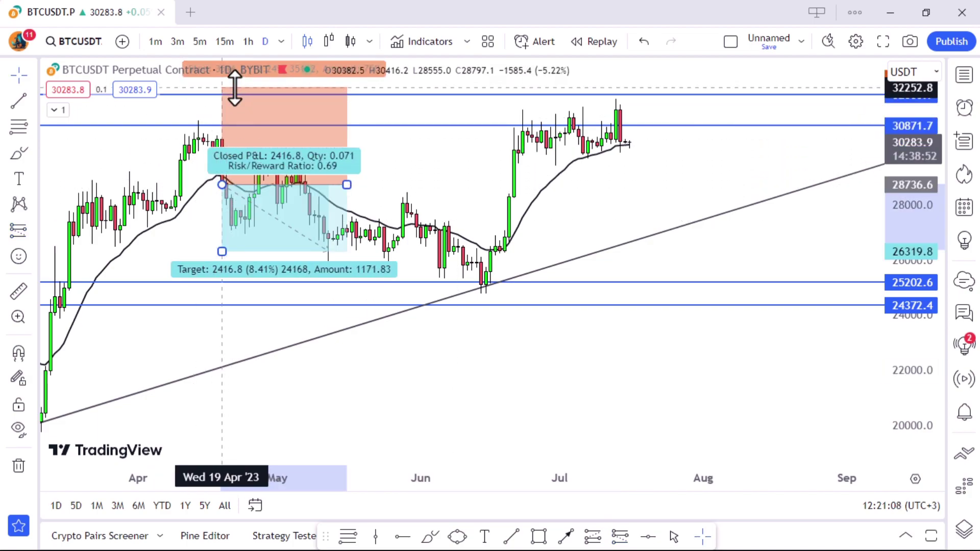
drag(228, 252, 245, 279)
drag(348, 211, 445, 210)
drag(225, 89, 225, 94)
Delete the short position drawing that starts on 19 April 2023
click(339, 256)
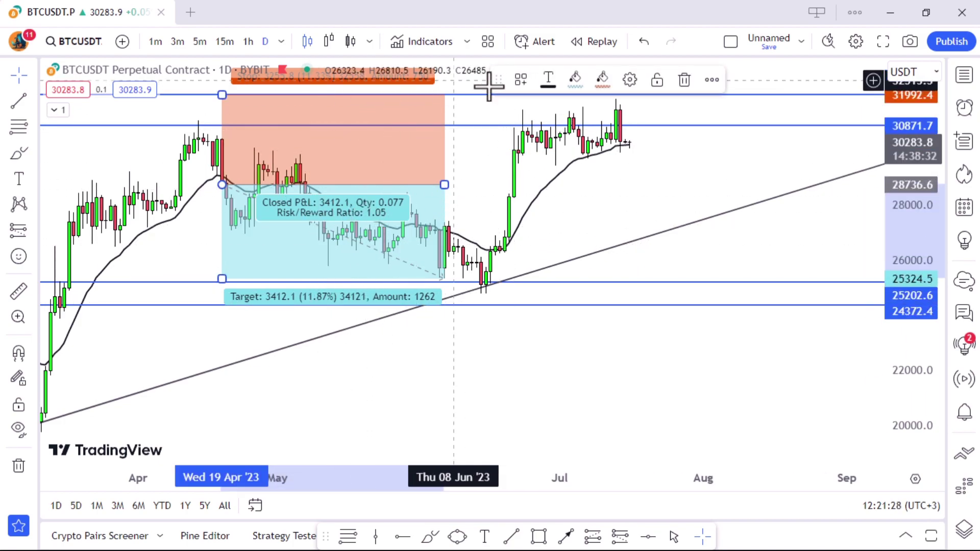
click(685, 80)
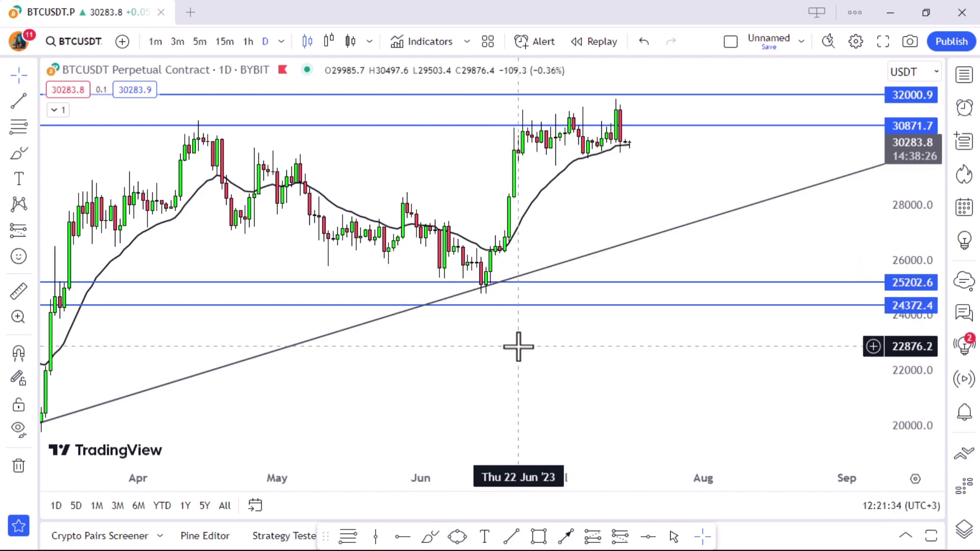
scroll(519, 348, up, 1)
scroll(519, 377, down, 1)
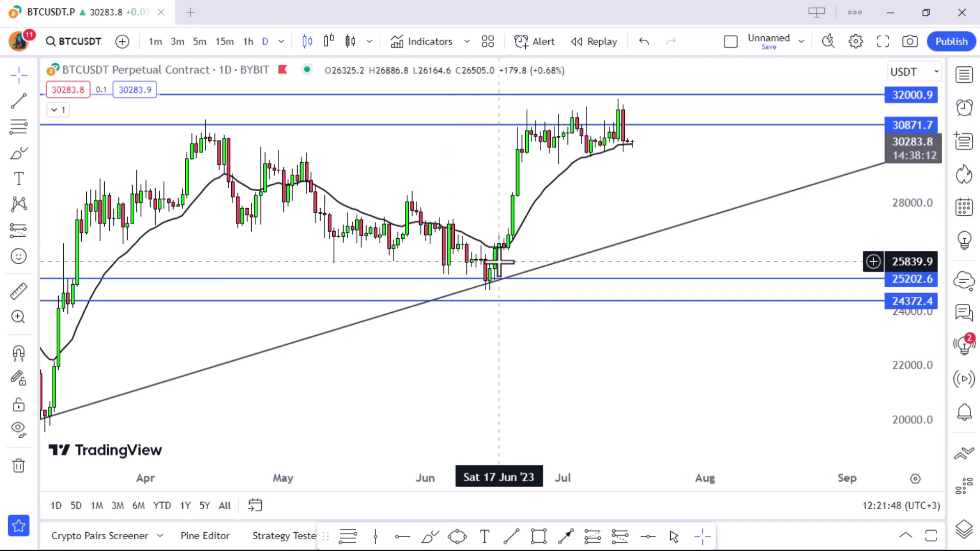
Add the RSI indicator in its own pane below the price chart
click(422, 42)
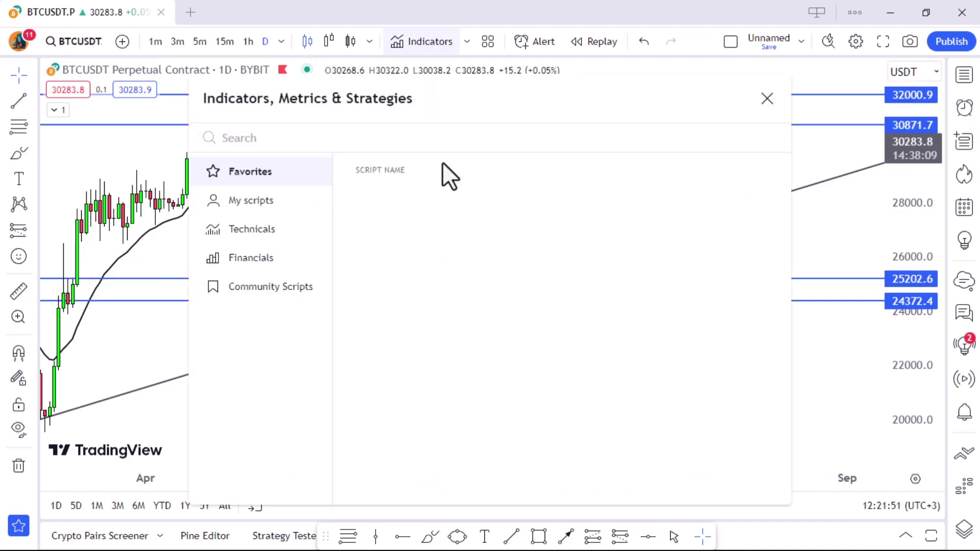
text(rsi)
click(450, 191)
click(767, 98)
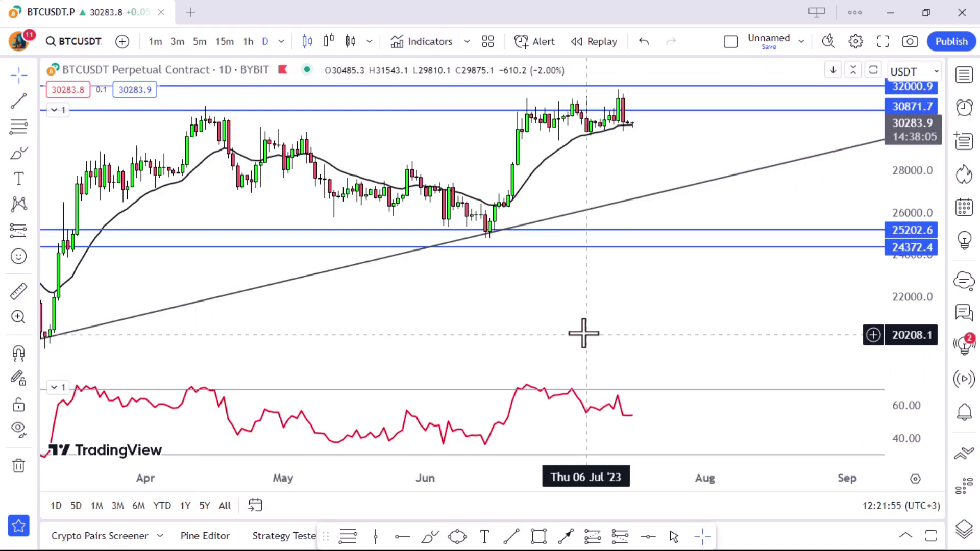
Draw a trend line under the June price lows from about 25,806 on 4 June to about 24,816 on 18 June 2023
click(511, 536)
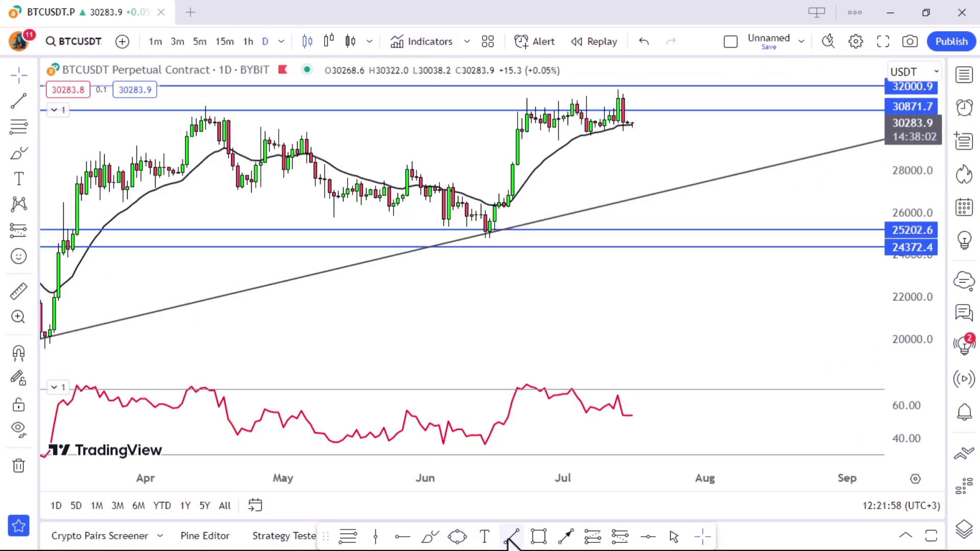
click(438, 217)
click(503, 236)
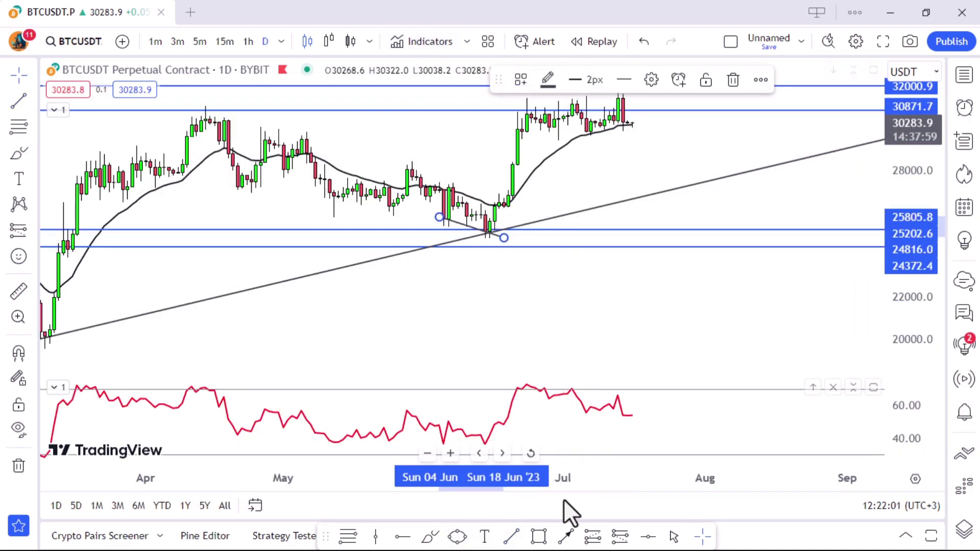
Draw a nearly flat trend line under the matching RSI lows from about 36.16 on 3 June 2023 to mid-June
click(439, 449)
click(499, 442)
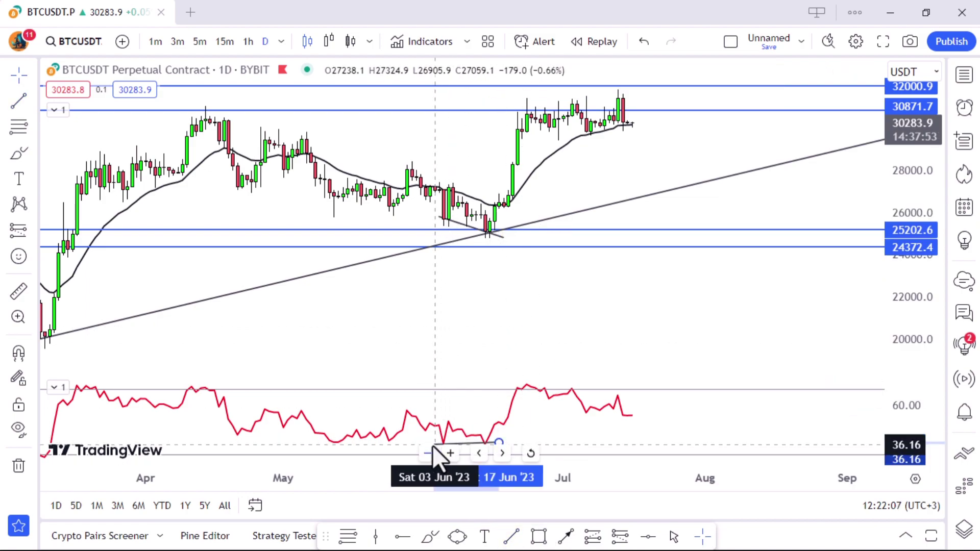
drag(499, 443, 495, 445)
scroll(541, 367, down, 1)
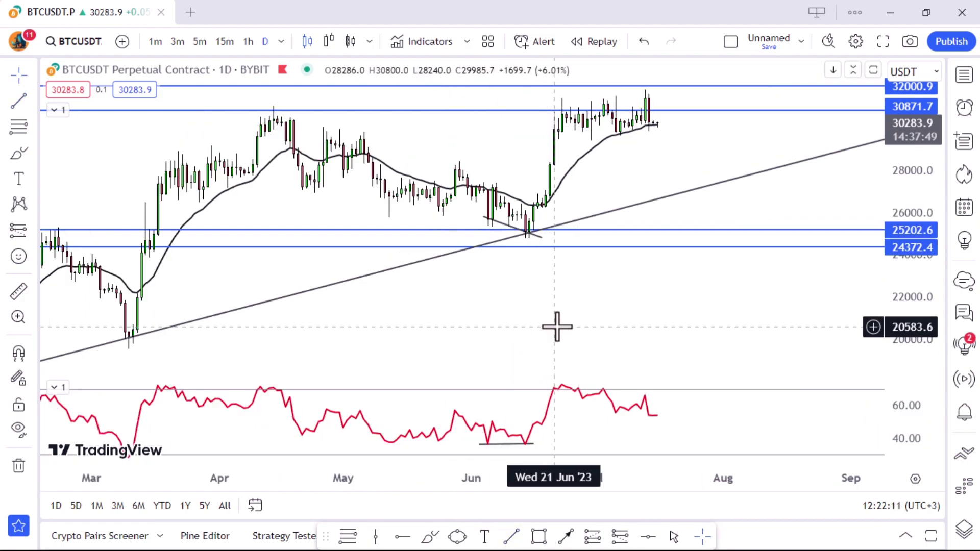
scroll(455, 339, up, 3)
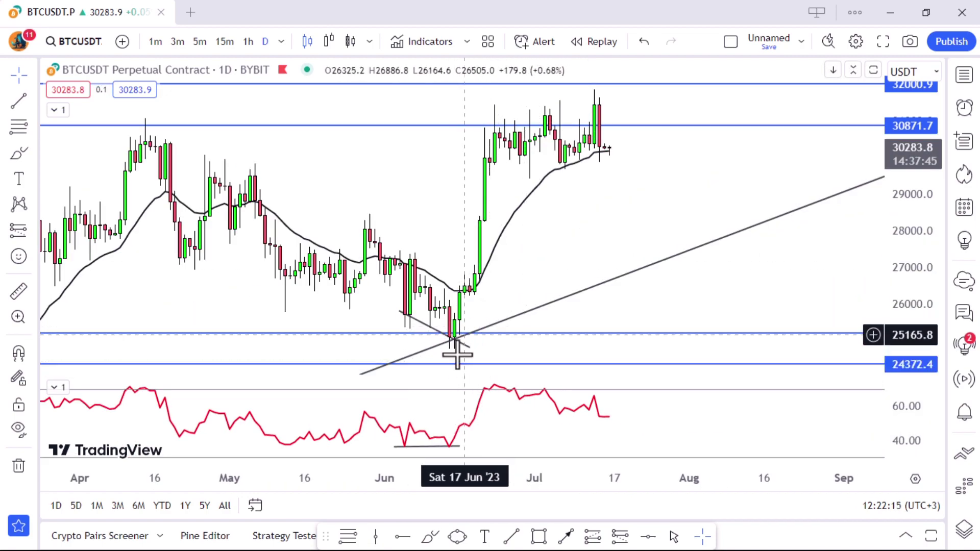
scroll(457, 360, down, 2)
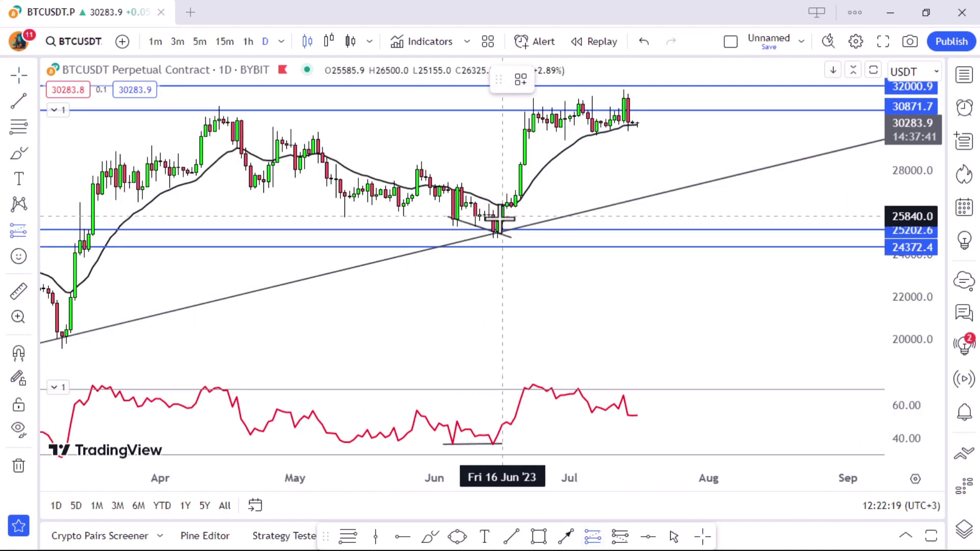
Draw a long position from 16 June 2023 with entry at about 26,386, stop about 24,133 and target about 30,584, and delete it
click(502, 204)
drag(504, 251, 515, 251)
drag(511, 157, 506, 116)
key(ctrl+z)
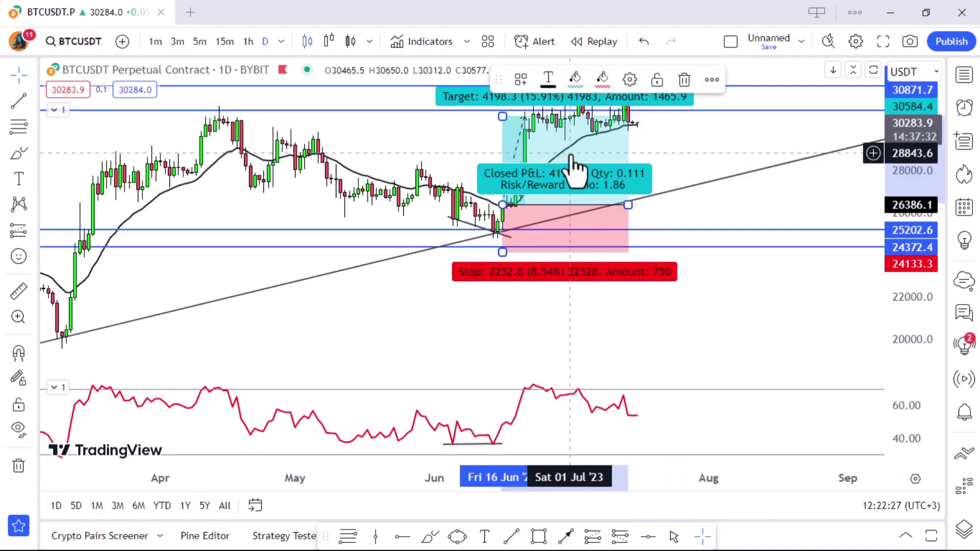
click(684, 79)
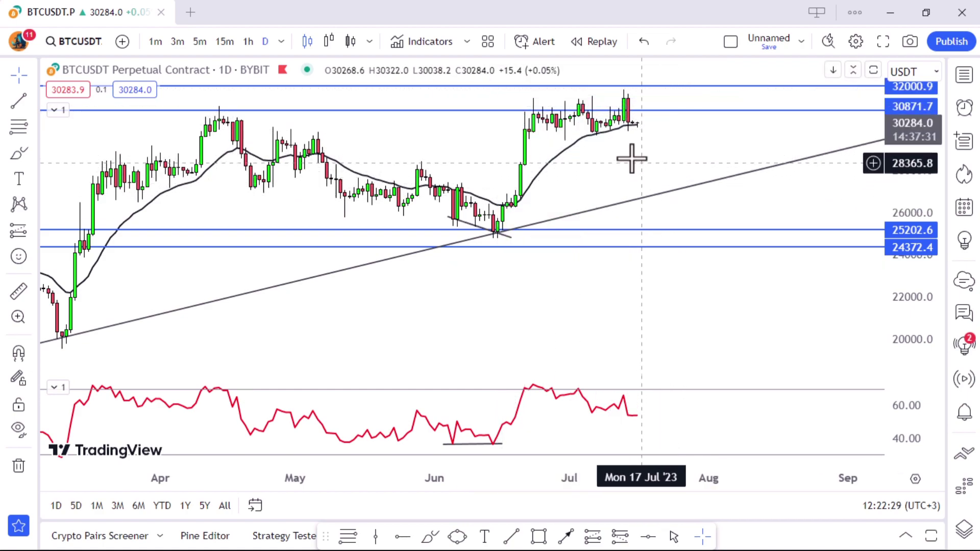
Hide the 20 EMA on the price chart
scroll(631, 159, up, 2)
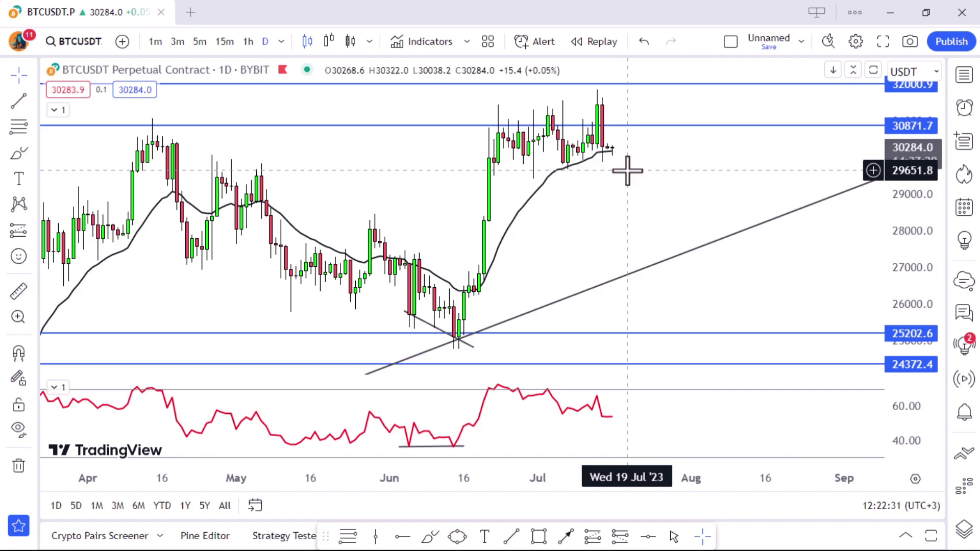
drag(661, 179, 562, 193)
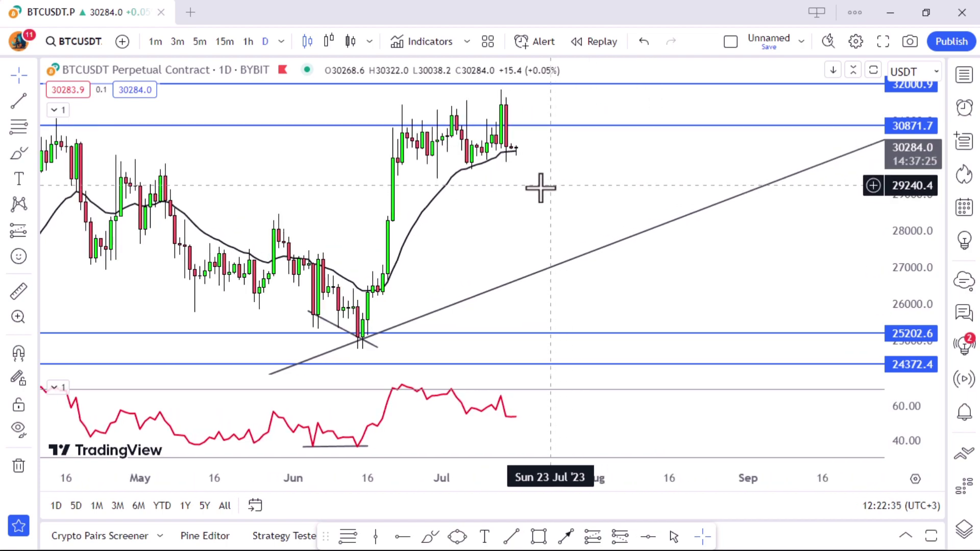
scroll(530, 206, up, 1)
drag(510, 207, 628, 215)
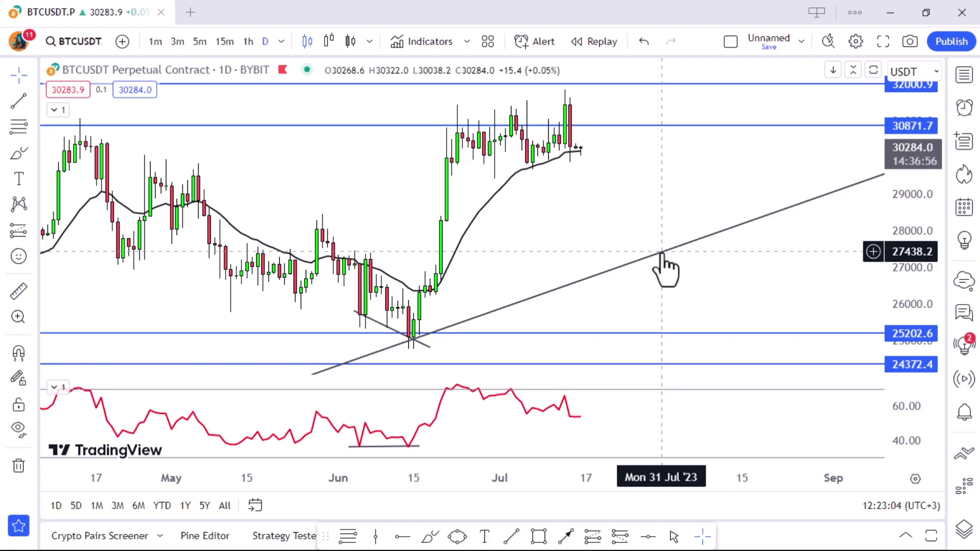
mouse_move(164, 129)
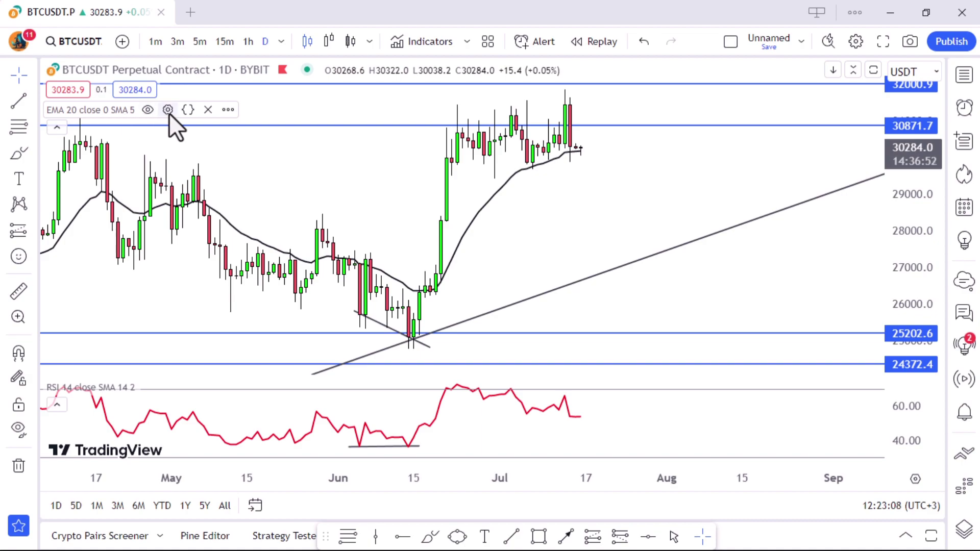
click(147, 110)
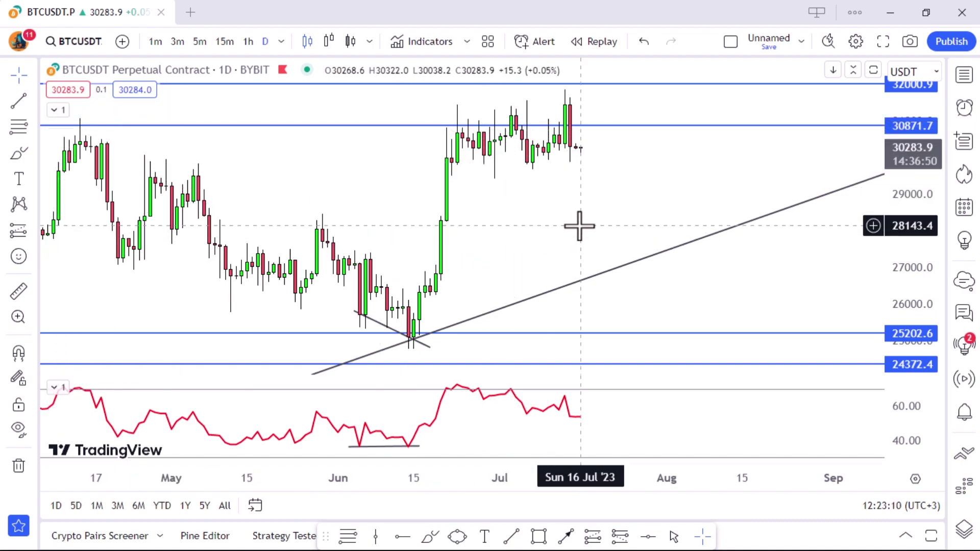
Close the advertisement and draw a Fibonacci retracement from the mid-June low at about 24,796 to the mid-July high at about 31,865
drag(768, 260, 725, 307)
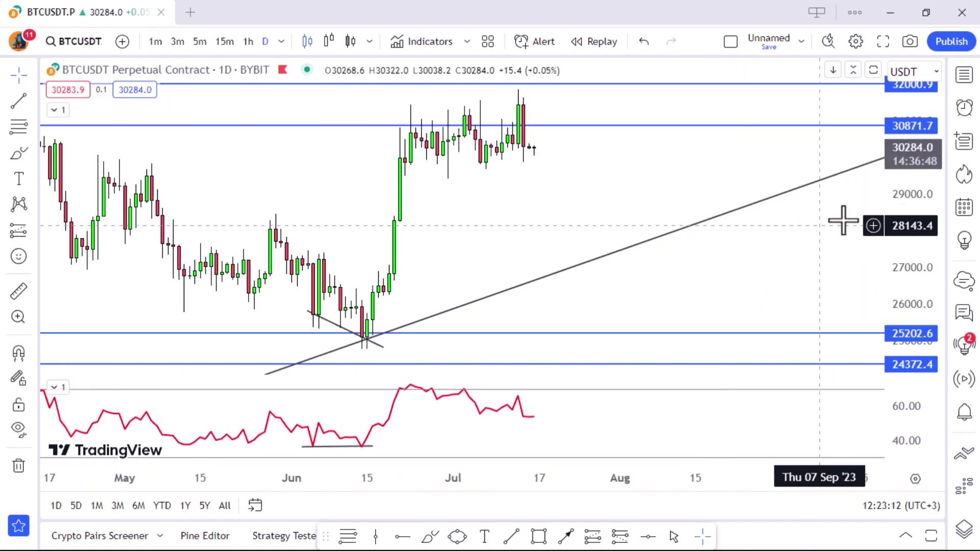
drag(738, 236, 716, 258)
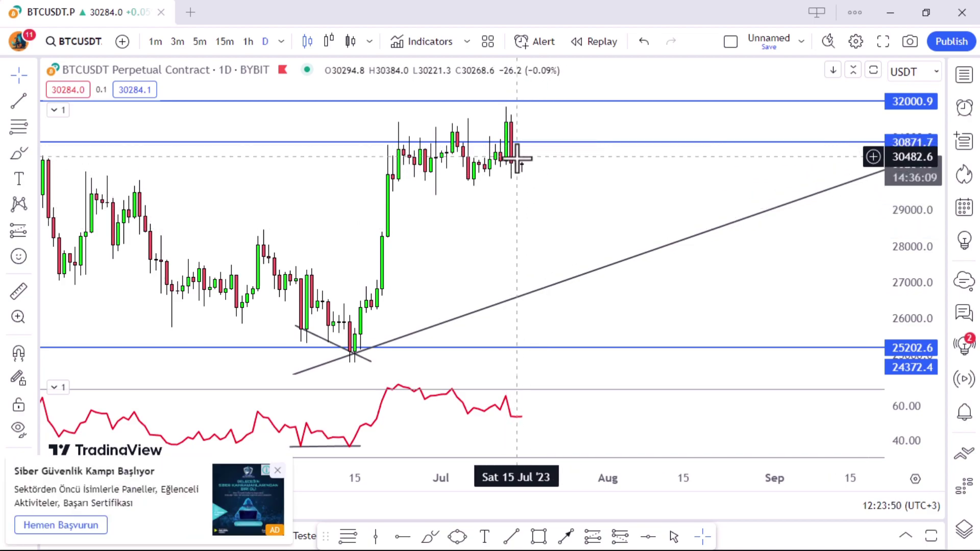
click(277, 470)
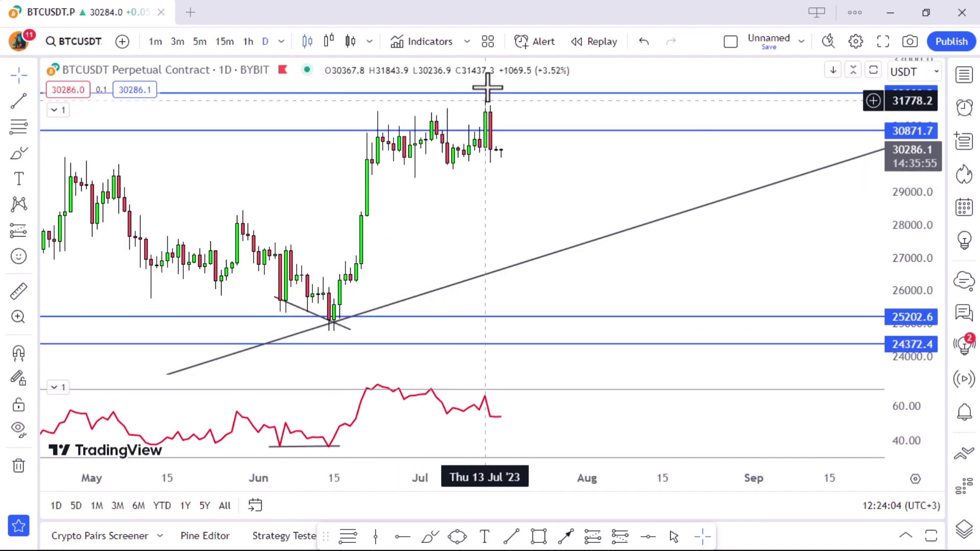
click(349, 535)
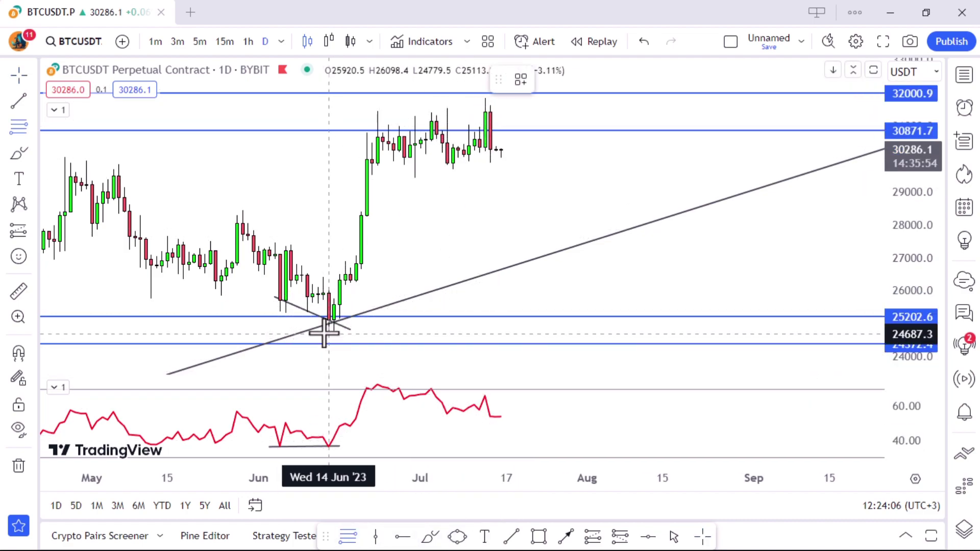
click(329, 331)
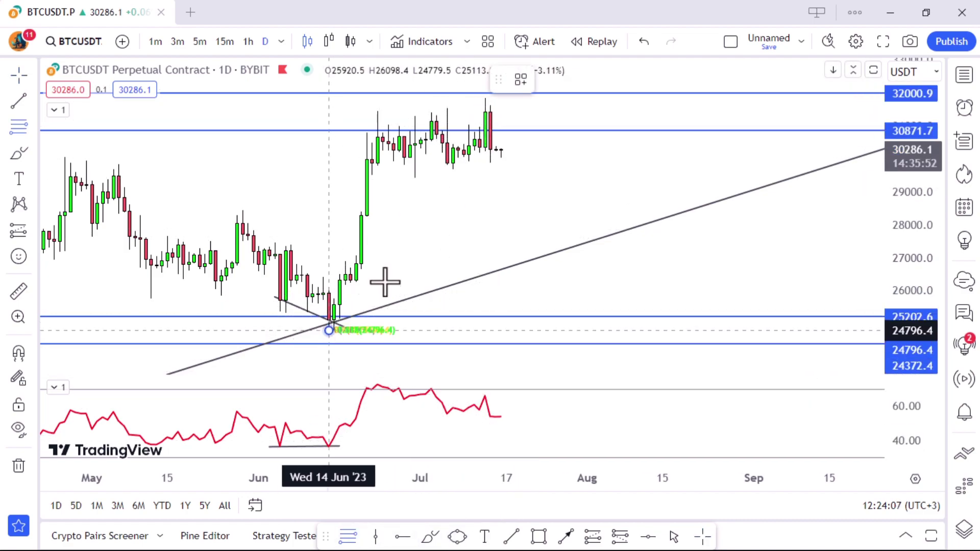
click(706, 97)
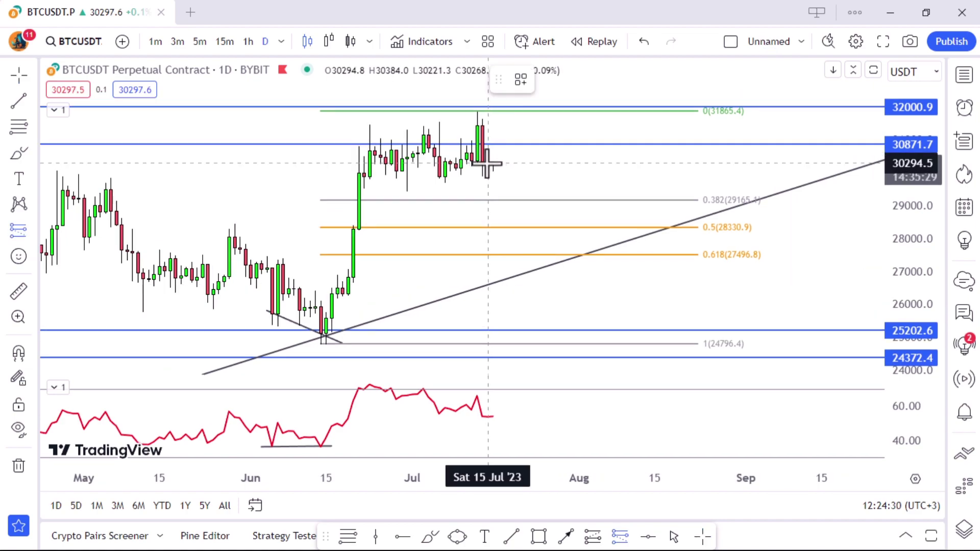
Draw a short position from 14 July 2023 with entry at about 30,294.5, stop about 32,214.5 and target about 27,545.5
click(482, 163)
drag(483, 125, 482, 100)
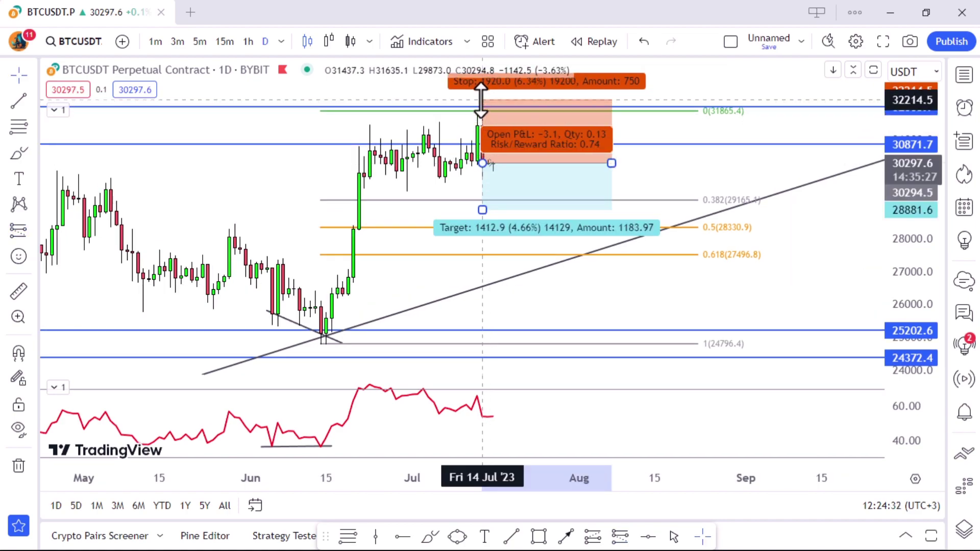
click(851, 209)
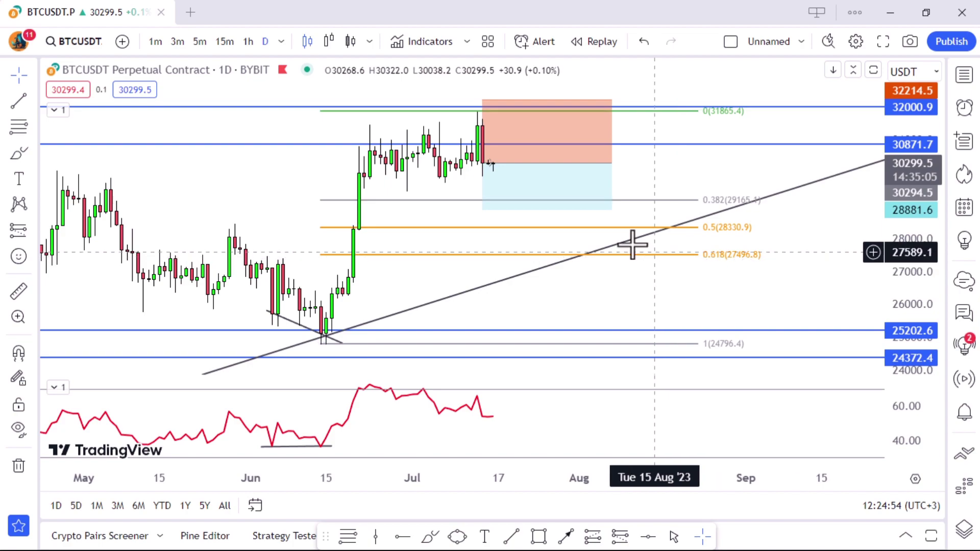
drag(485, 209, 488, 253)
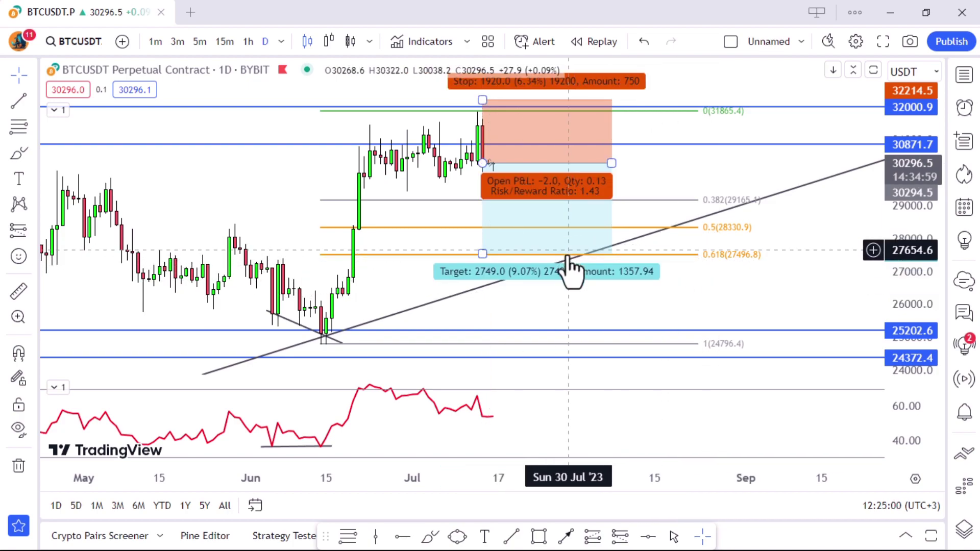
click(585, 257)
click(584, 258)
click(552, 259)
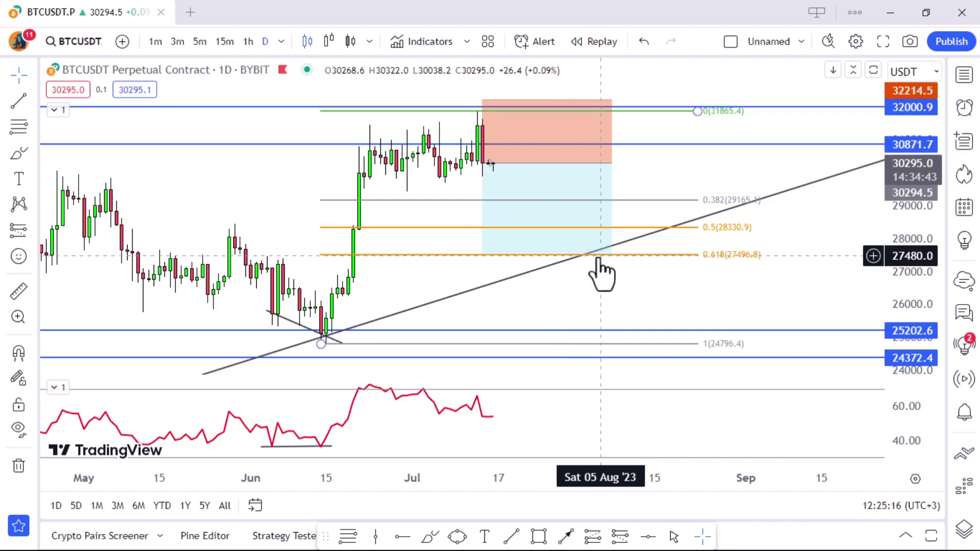
click(518, 253)
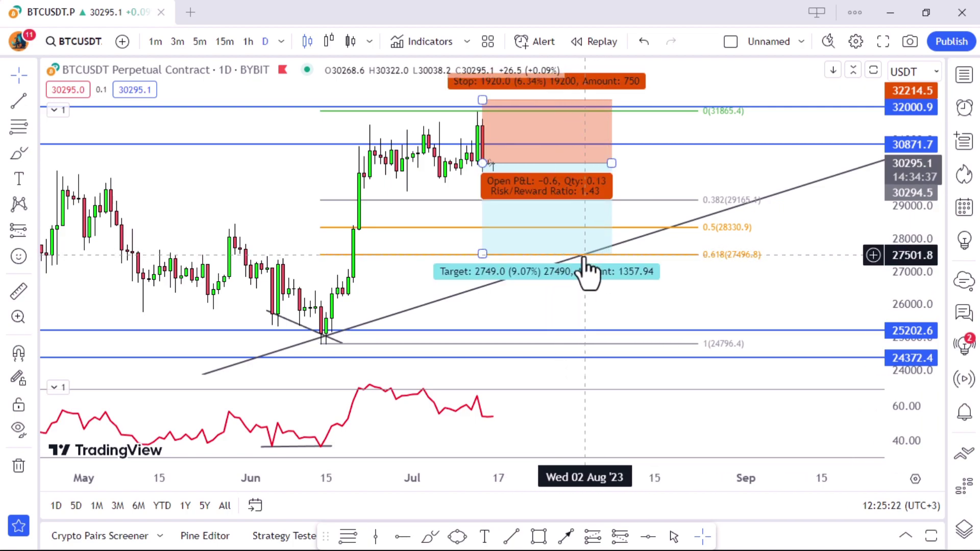
Place a horizontal line just under the short position's entry, at about 30,229
click(645, 102)
drag(646, 104, 649, 163)
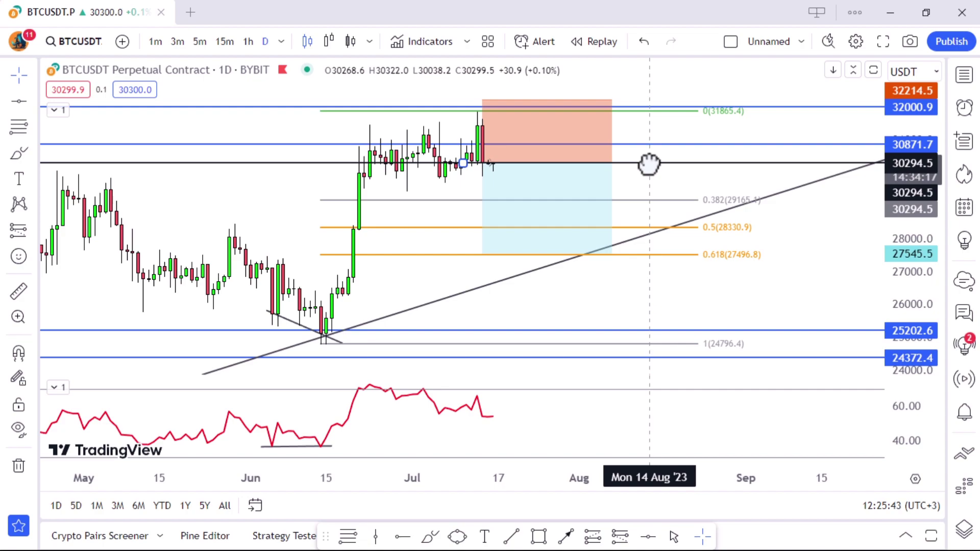
drag(649, 164, 647, 166)
click(799, 249)
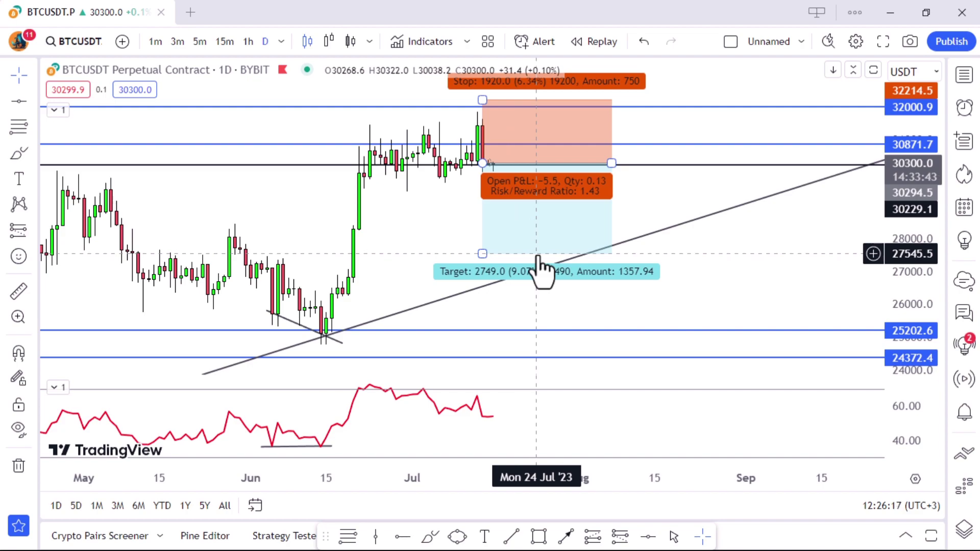
Draw a horizontal line through the late-March 2023 candles at about 28,200
scroll(538, 267, down, 2)
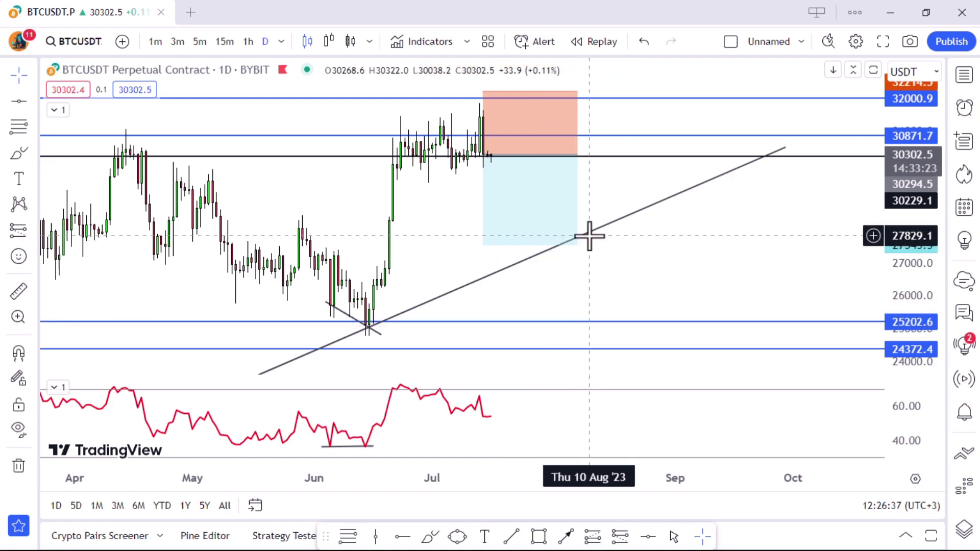
drag(322, 231, 429, 214)
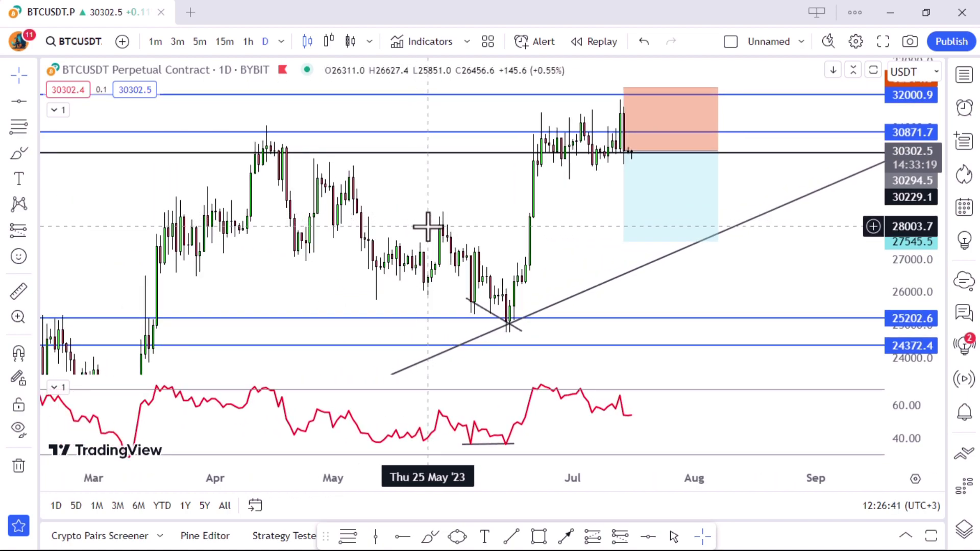
click(403, 537)
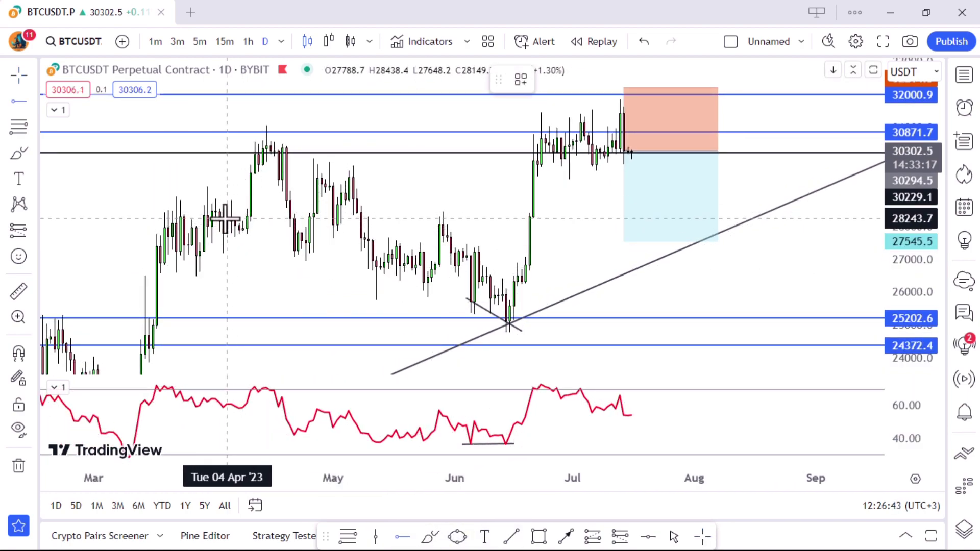
click(192, 220)
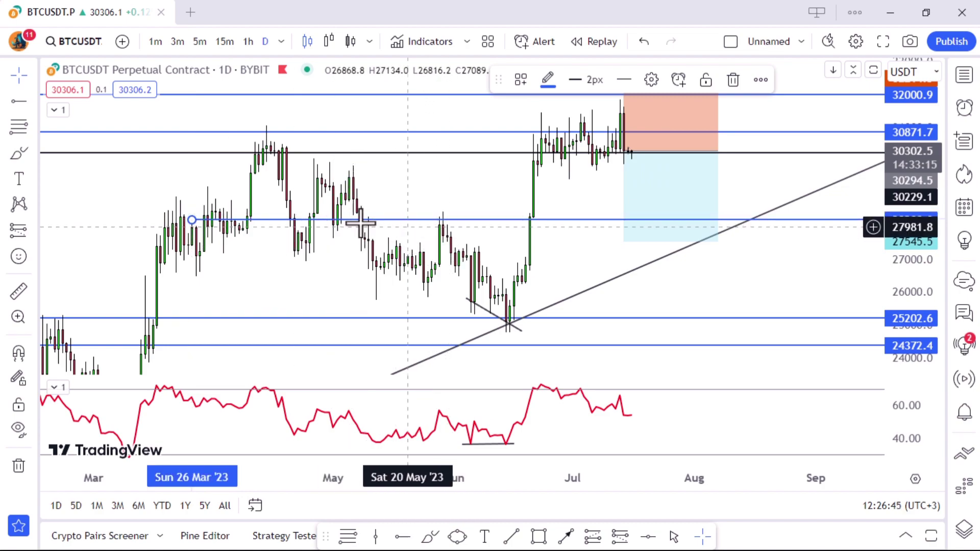
Draw a flat ellipse at about 27,980 spanning 3 August to 21 September 2023 and fill it pink
drag(317, 215, 289, 229)
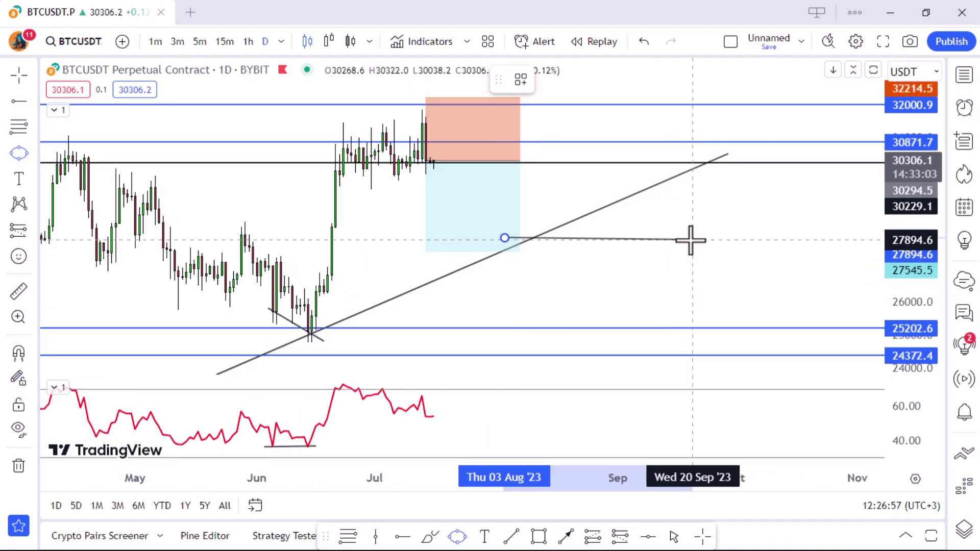
click(698, 237)
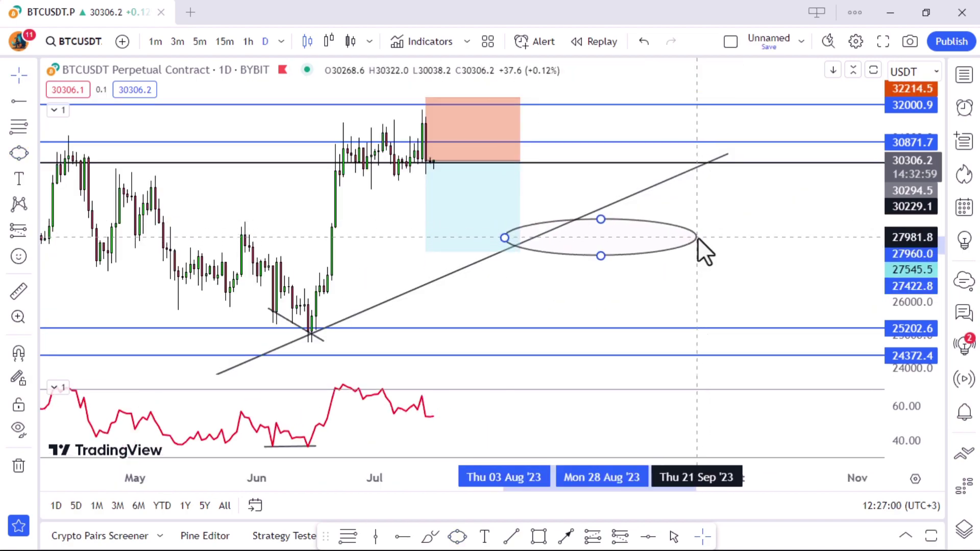
click(717, 219)
click(575, 79)
mouse_move(597, 305)
mouse_down()
mouse_move(610, 310)
mouse_move(601, 309)
mouse_up()
click(587, 234)
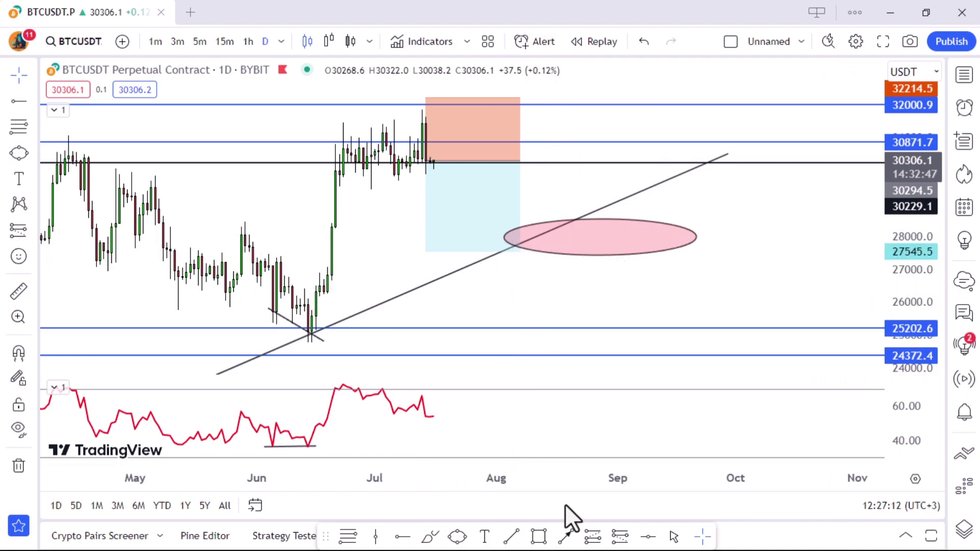
Brush a price path from the short entry down to about 25,200, up into the ellipse, then stepwise down to about 22,100
click(429, 540)
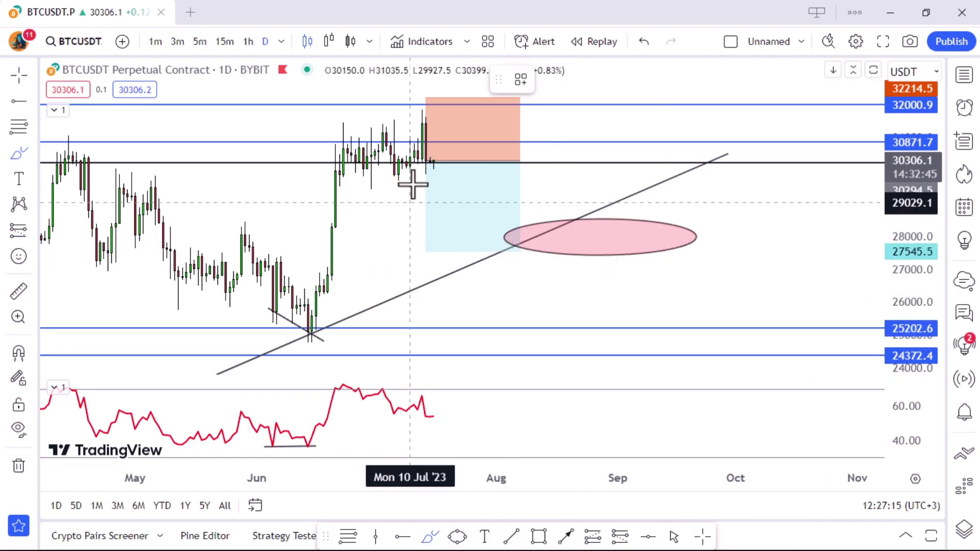
mouse_move(423, 163)
mouse_down()
mouse_move(486, 325)
mouse_move(532, 239)
mouse_up()
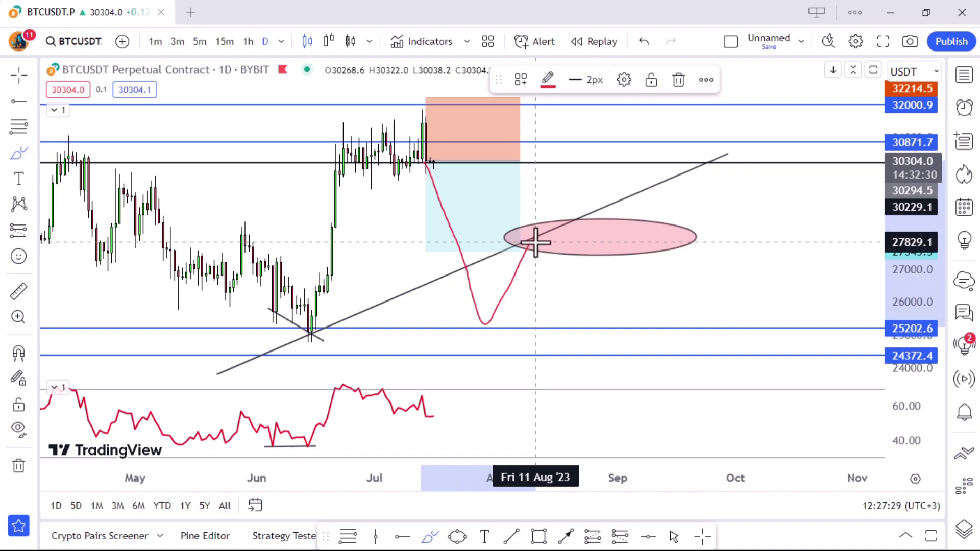
drag(537, 247, 618, 363)
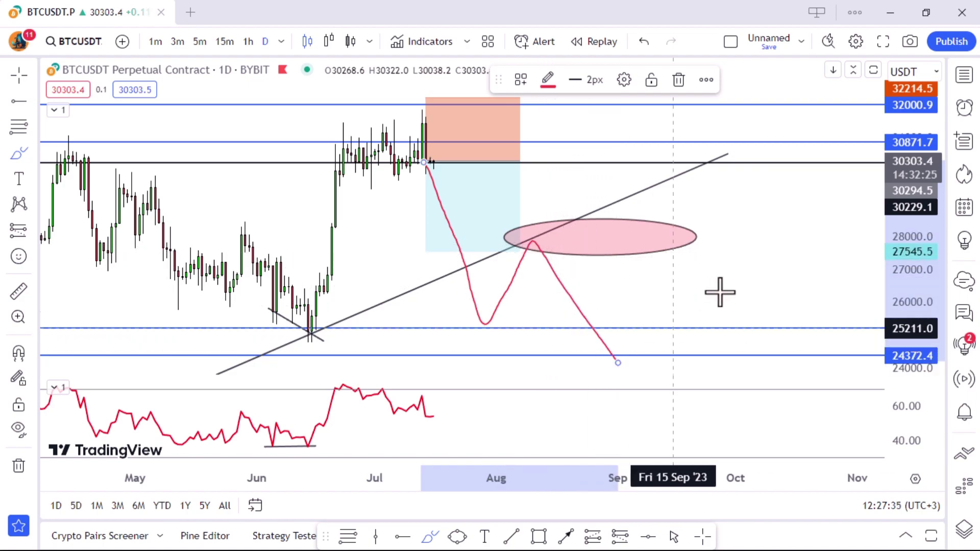
scroll(715, 293, down, 2)
drag(923, 262, 928, 285)
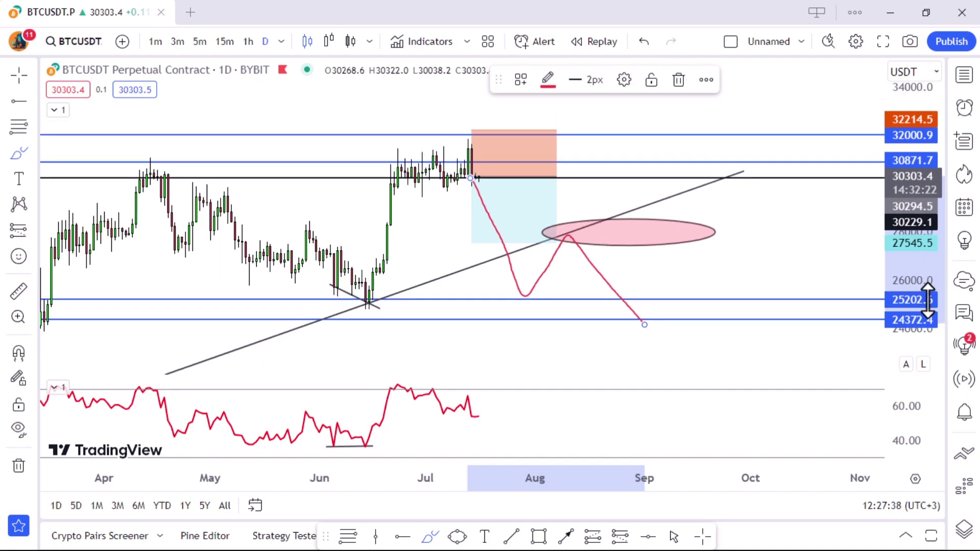
mouse_move(652, 328)
mouse_down()
mouse_move(667, 344)
mouse_move(685, 320)
mouse_move(735, 376)
mouse_up()
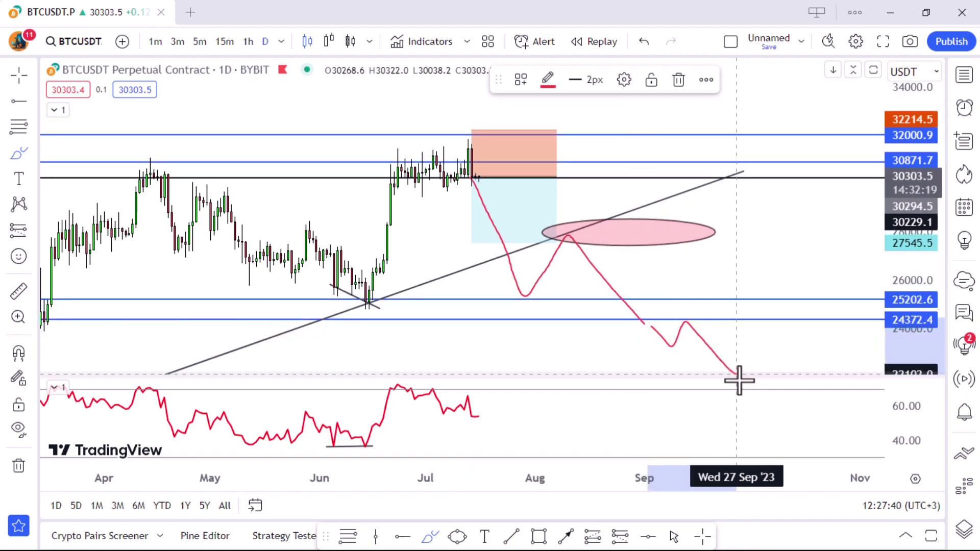
Delete both brushed segments of the projected price path
scroll(786, 259, down, 1)
scroll(766, 265, up, 2)
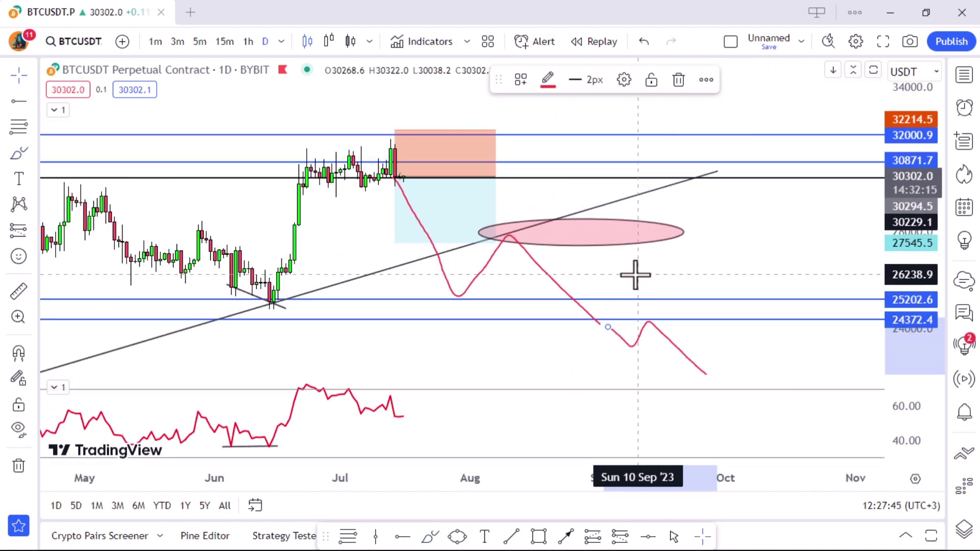
click(678, 80)
click(679, 79)
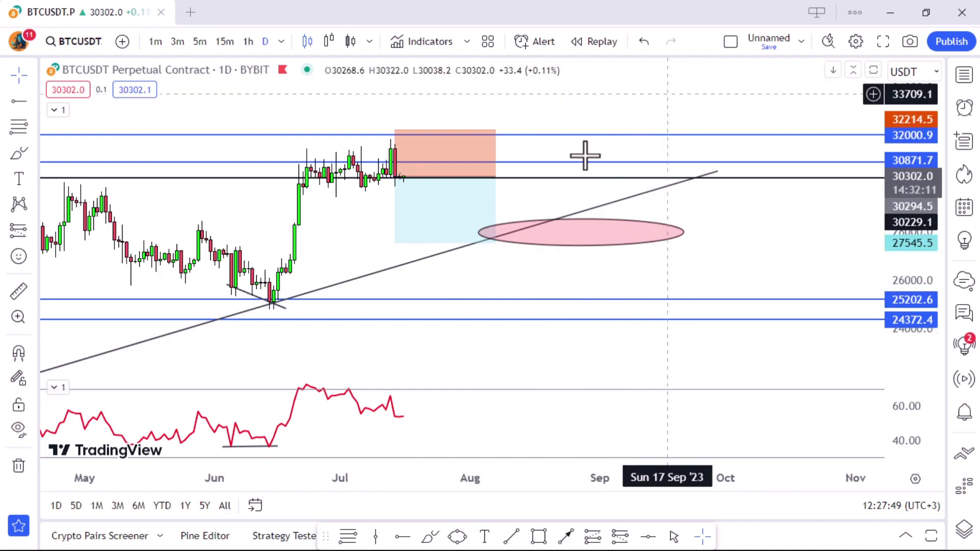
mouse_move(462, 253)
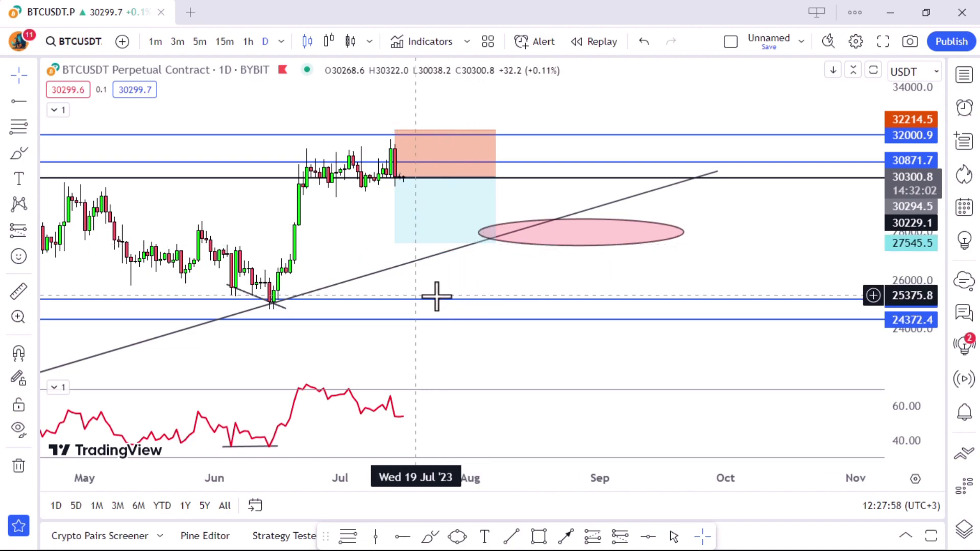
Examine the horizontal support levels beneath the short position and pink ellipse, down to the 17,197.5 line
drag(506, 337, 560, 217)
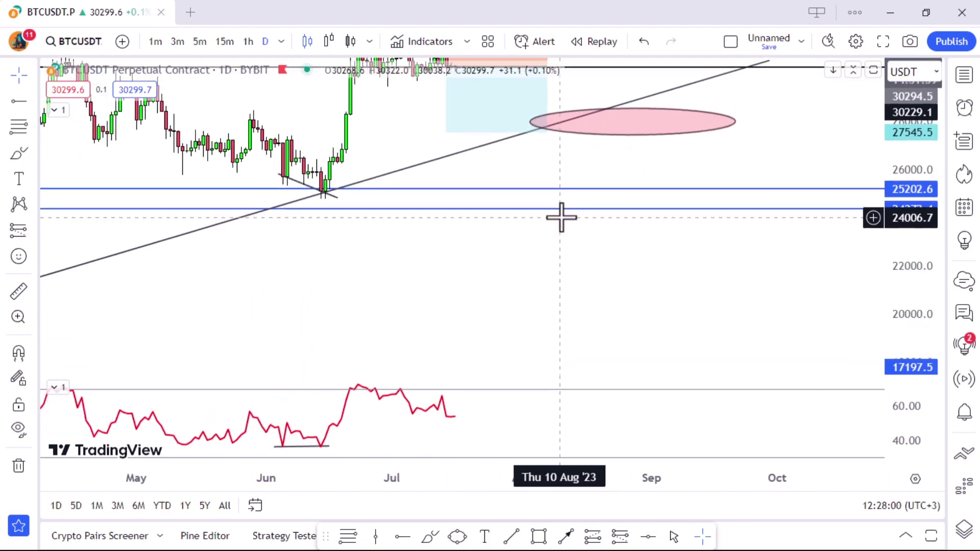
scroll(560, 217, down, 5)
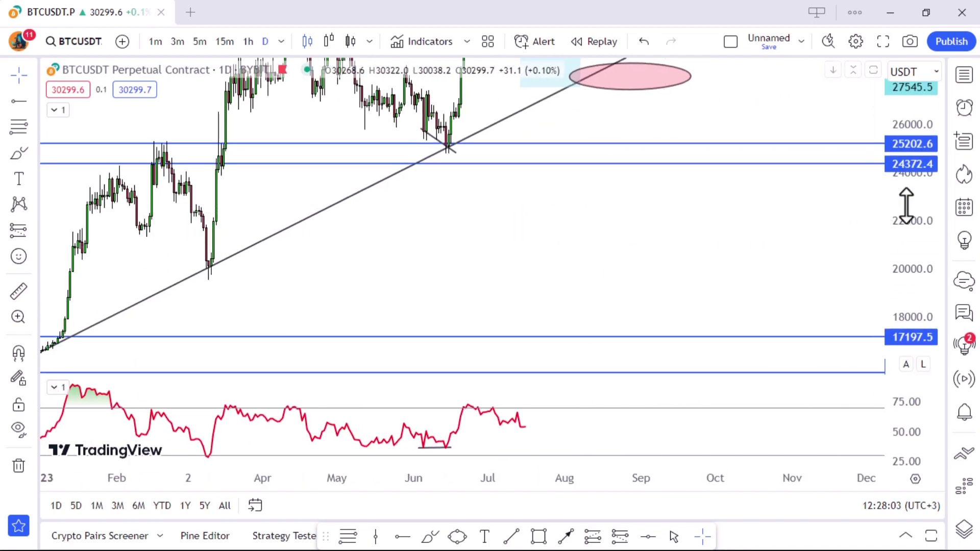
scroll(906, 204, down, 2)
drag(593, 315, 646, 315)
scroll(547, 291, up, 3)
scroll(898, 204, up, 2)
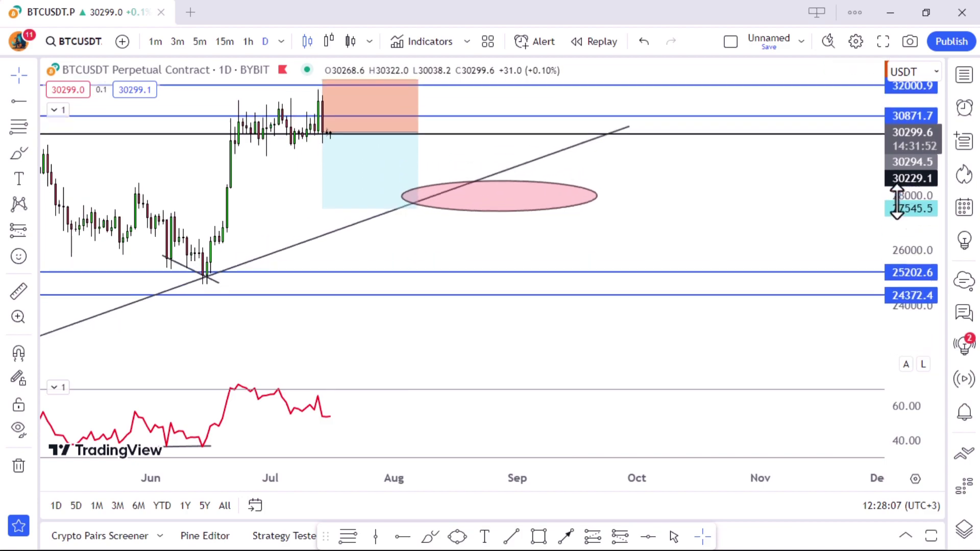
scroll(696, 239, up, 3)
drag(681, 239, 773, 256)
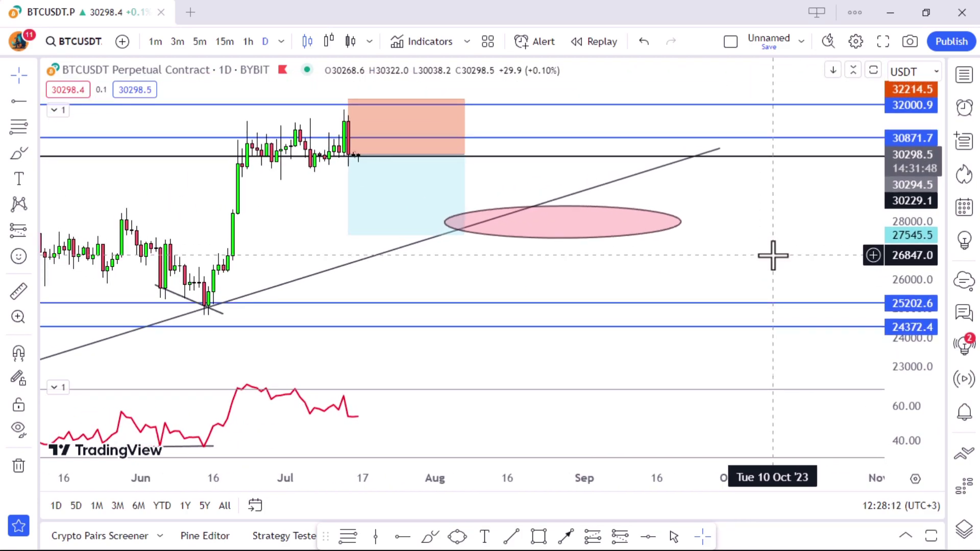
Inspect the short position's target and risk/reward figures where its target nears the rising trend line
drag(773, 255, 709, 258)
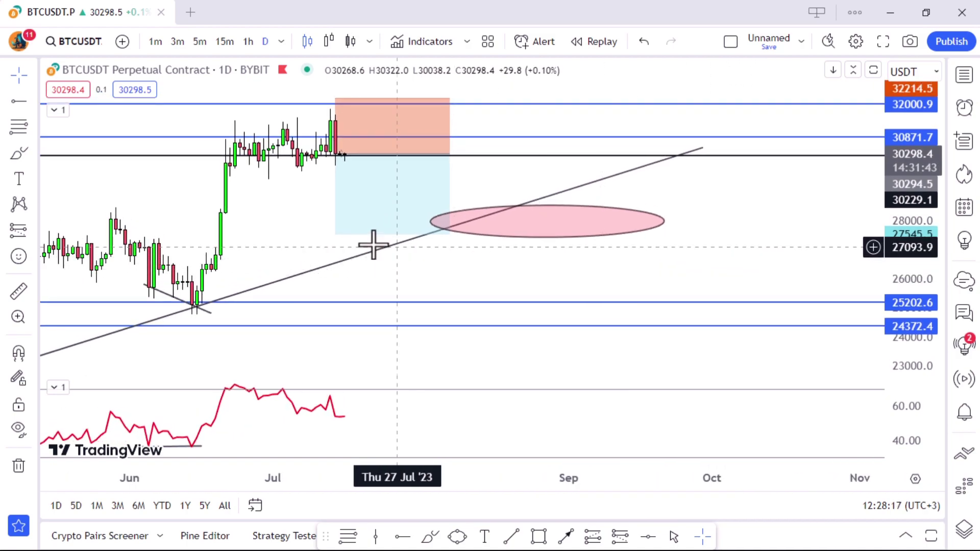
click(345, 227)
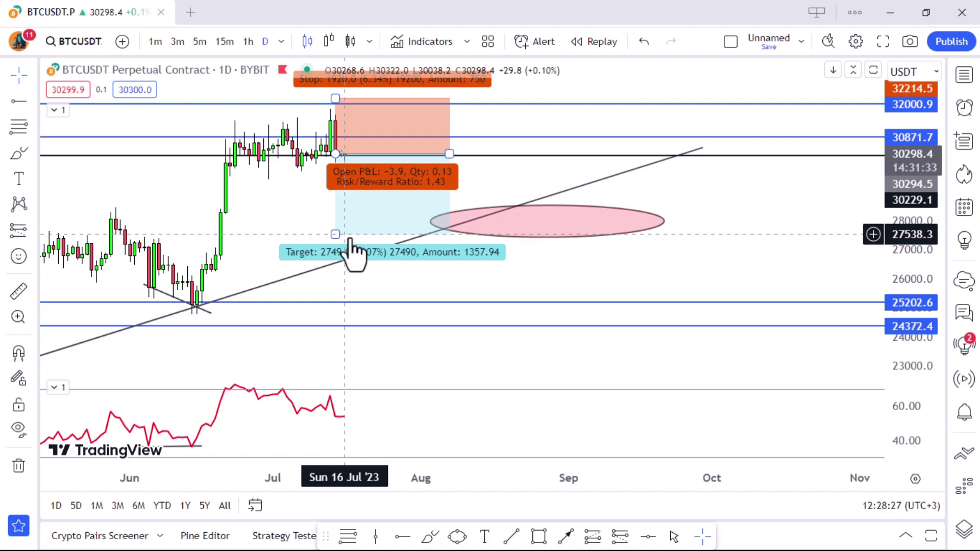
click(373, 303)
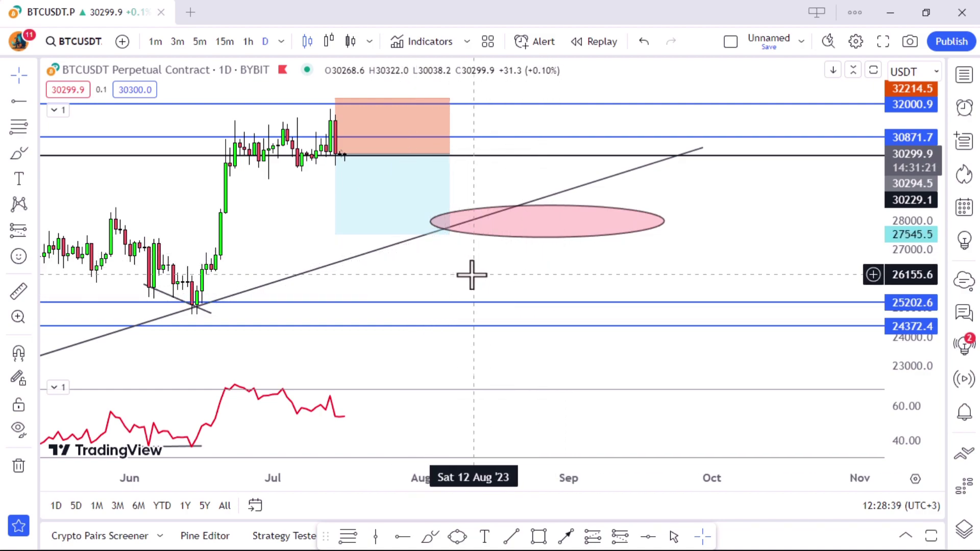
Review the March to July 2023 daily candles against the horizontal levels and the projected ellipse area
drag(276, 236, 658, 239)
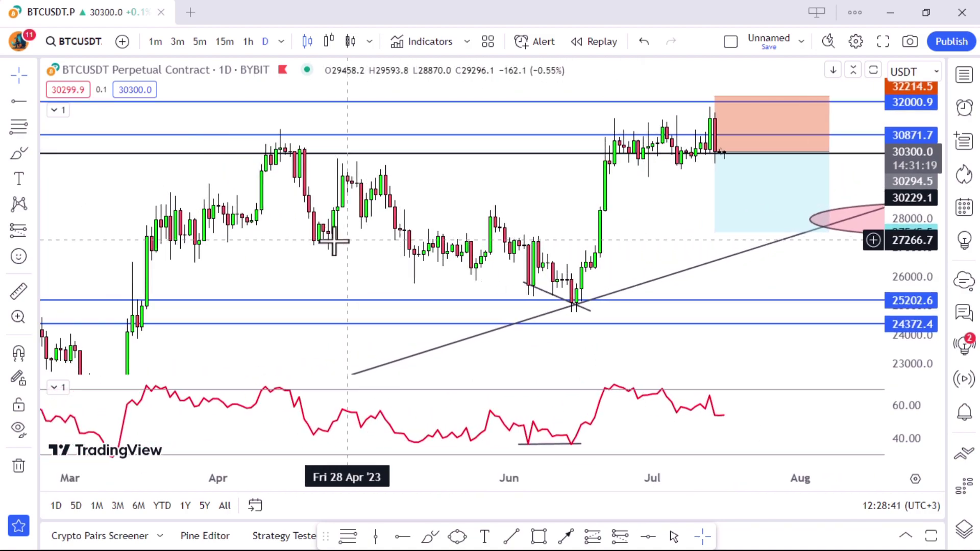
scroll(191, 267, up, 3)
drag(190, 267, 427, 269)
scroll(532, 265, right, 5)
drag(532, 265, 357, 263)
click(916, 478)
click(842, 143)
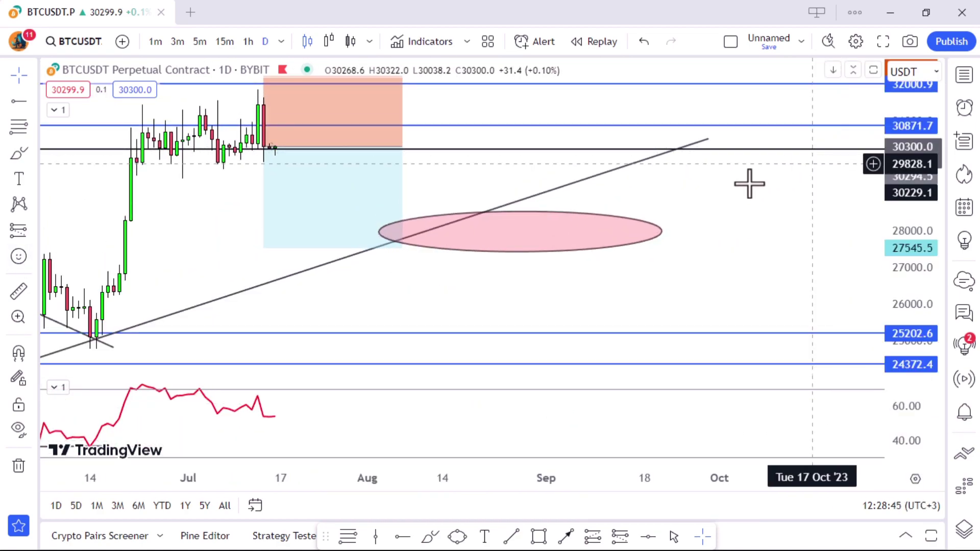
Delete the short falling divergence line drawn under the June 2023 price lows
scroll(720, 291, down, 5)
scroll(759, 293, up, 1)
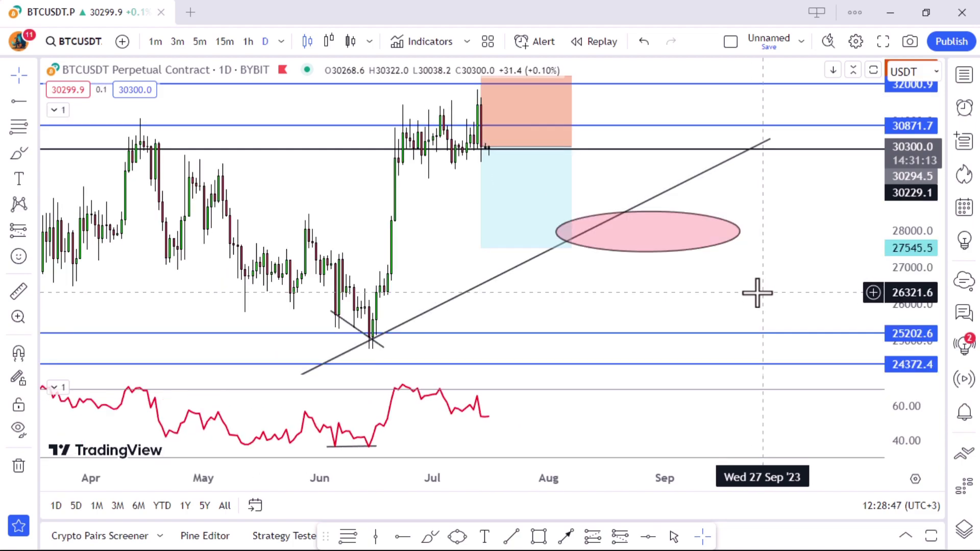
scroll(738, 295, up, 1)
scroll(702, 305, down, 1)
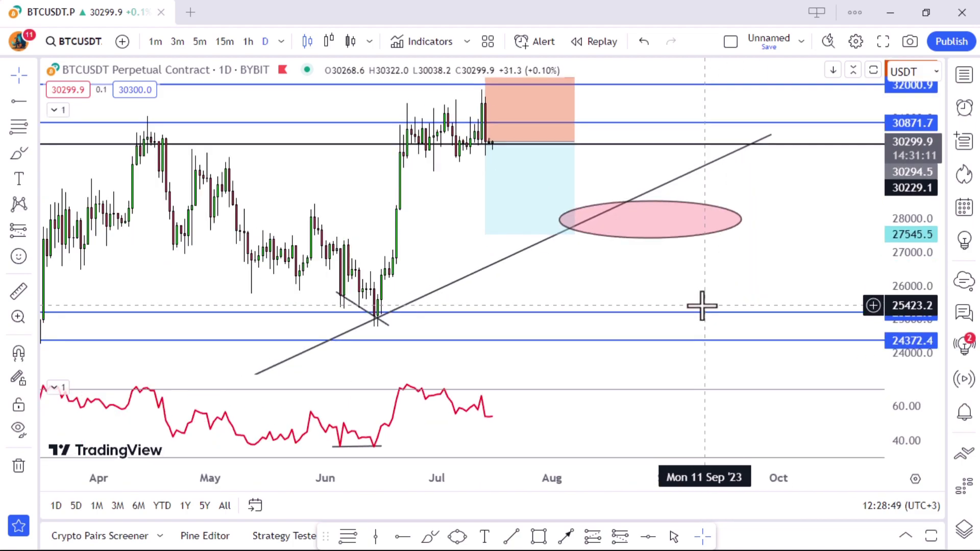
click(357, 305)
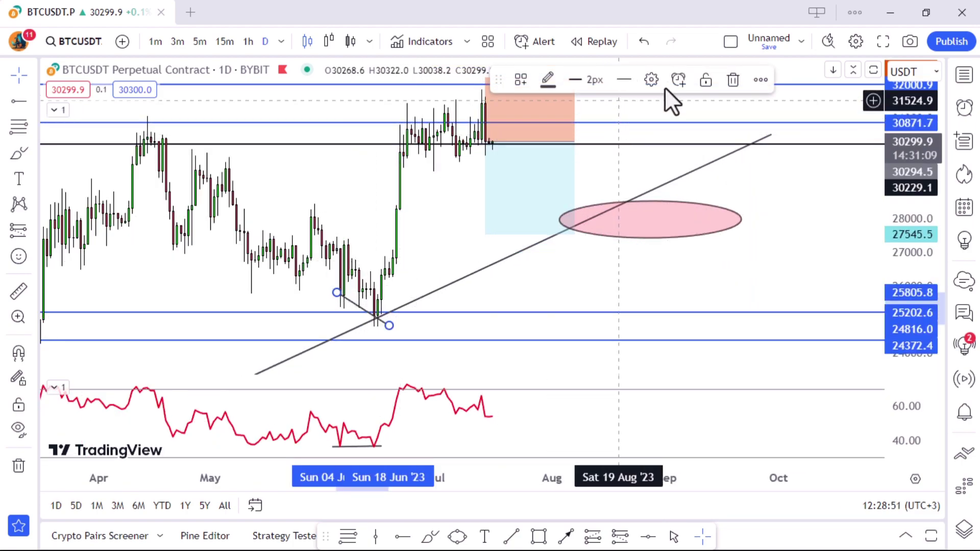
click(733, 80)
Examine the rising trend line from early 2023 to the pink ellipse together with the support zones below the short setup
drag(771, 226, 686, 227)
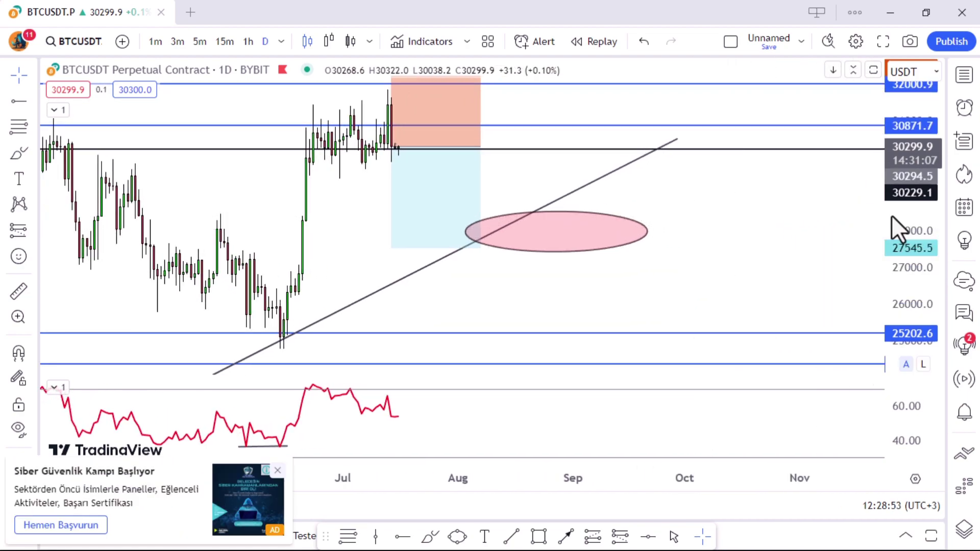
drag(898, 228, 898, 270)
drag(831, 278, 843, 202)
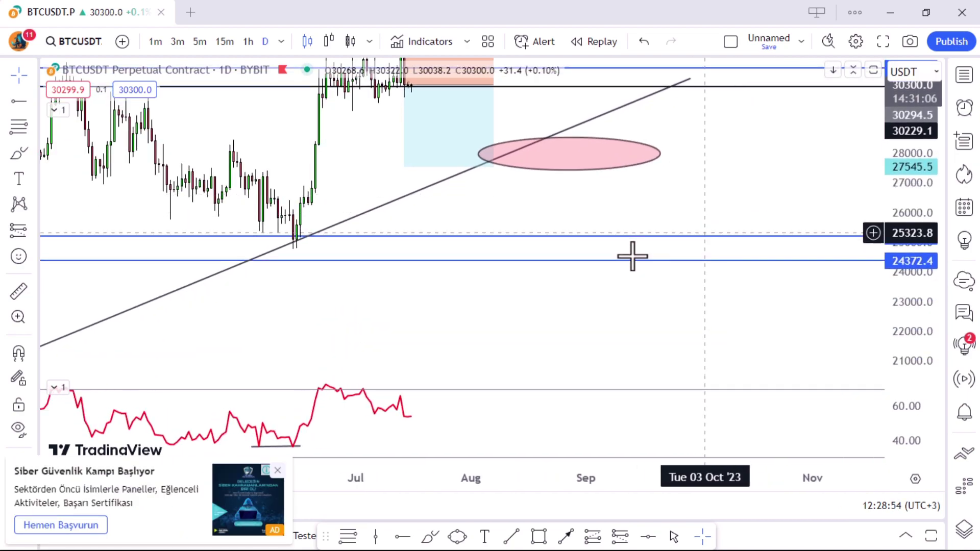
click(278, 470)
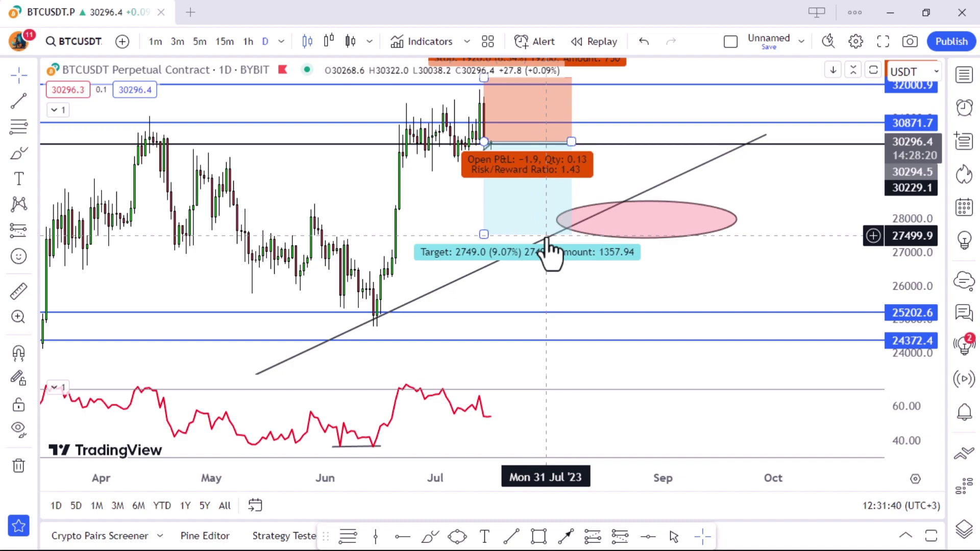
scroll(639, 225, down, 2)
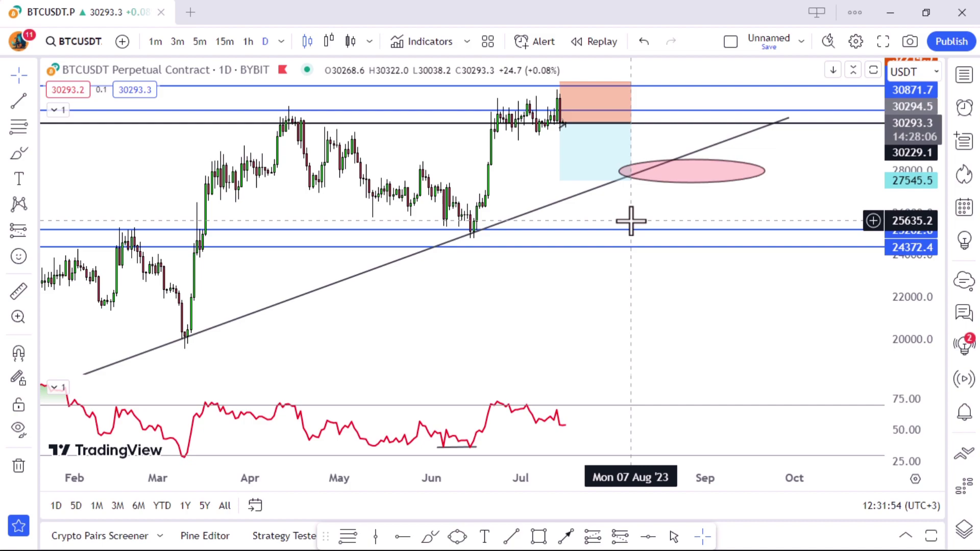
scroll(633, 220, down, 2)
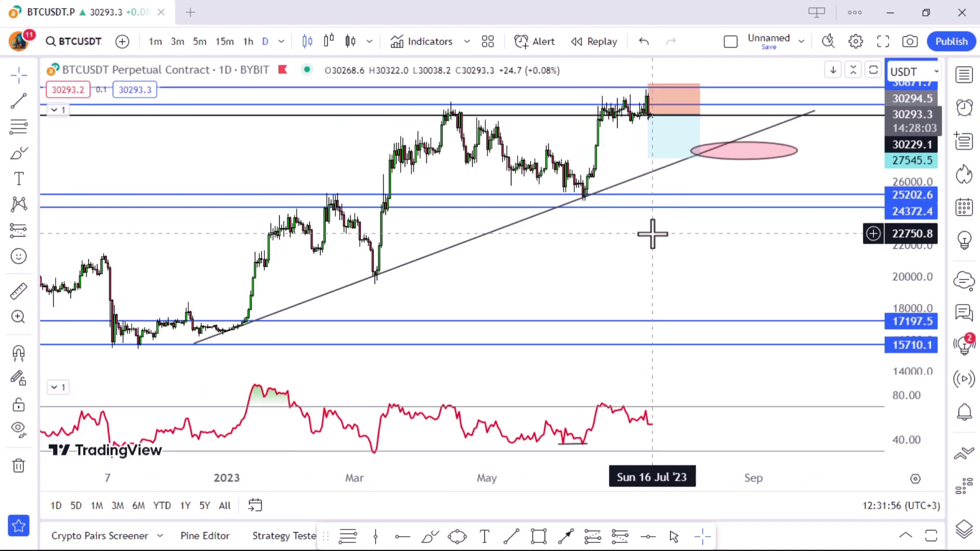
scroll(653, 232, up, 3)
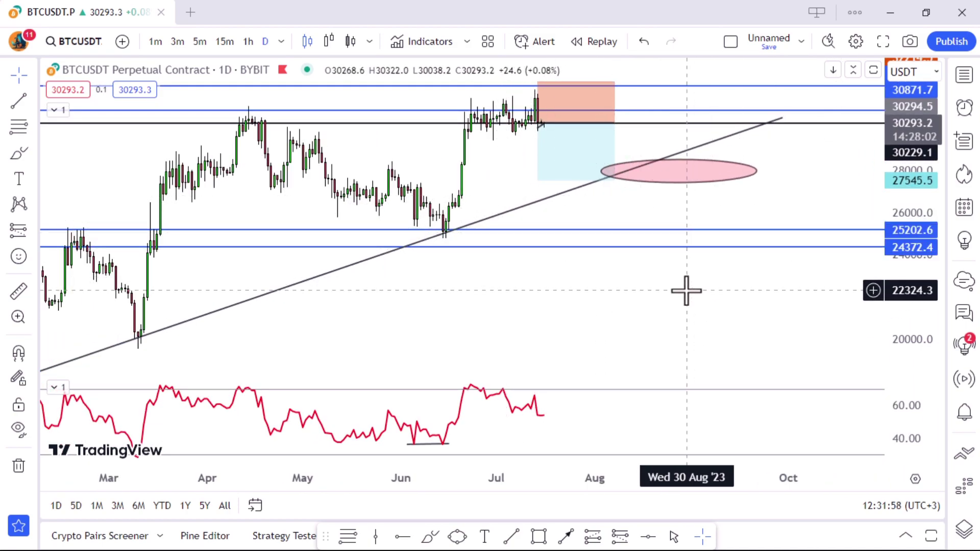